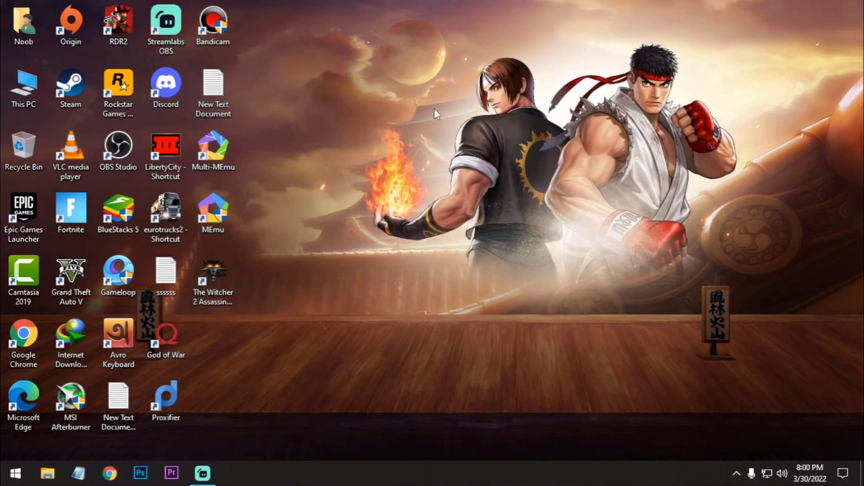
# - Search Windows Settings for "background" and open the Background apps page to check whether apps may run in the background
pyautogui.click(446, 136)
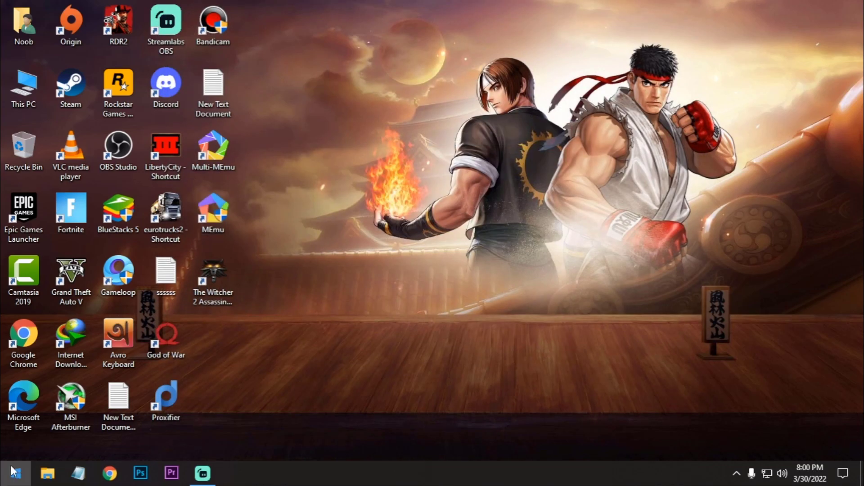
pyautogui.click(9, 476)
pyautogui.click(23, 410)
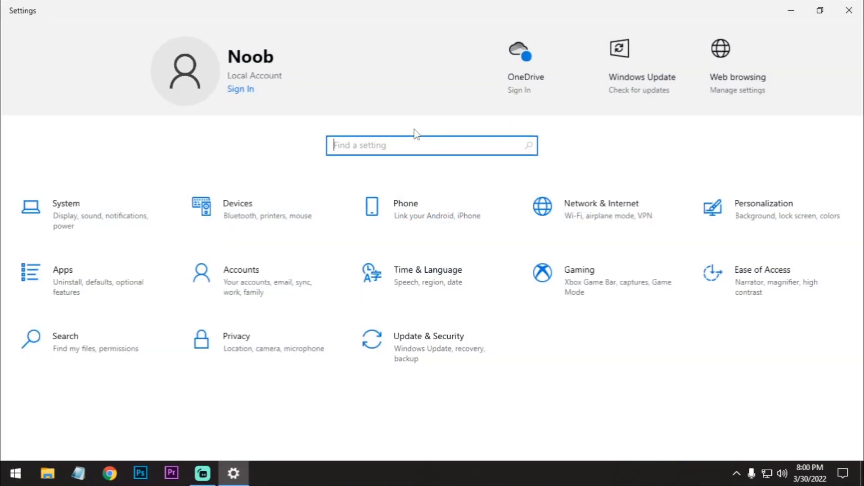
pyautogui.write('background')
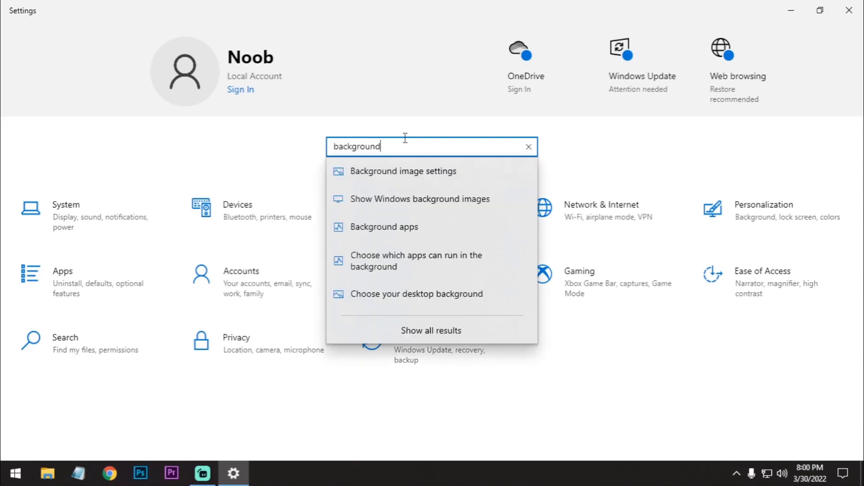
pyautogui.click(407, 235)
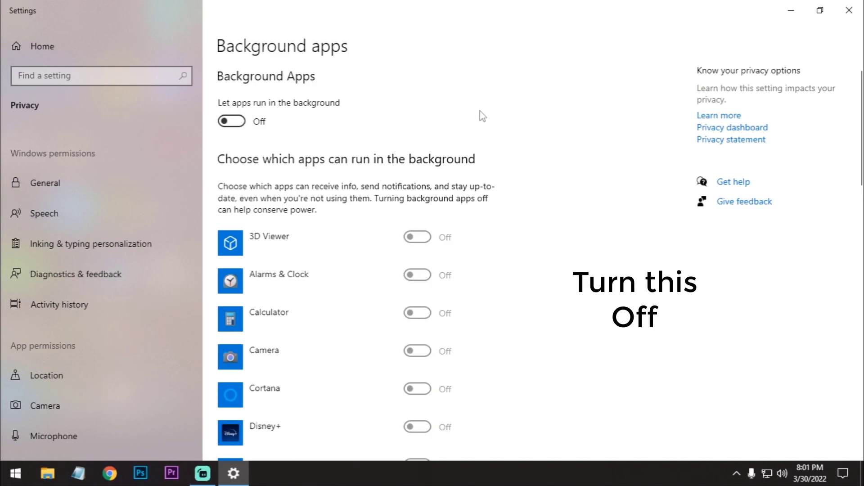
# - Search the settings for "game" and open the Game Mode page to check its switch
pyautogui.click(129, 74)
pyautogui.write('game')
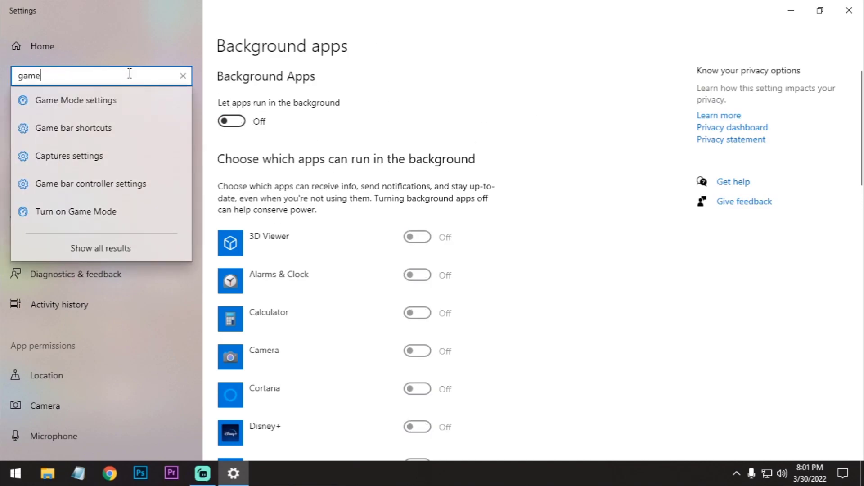
pyautogui.click(112, 100)
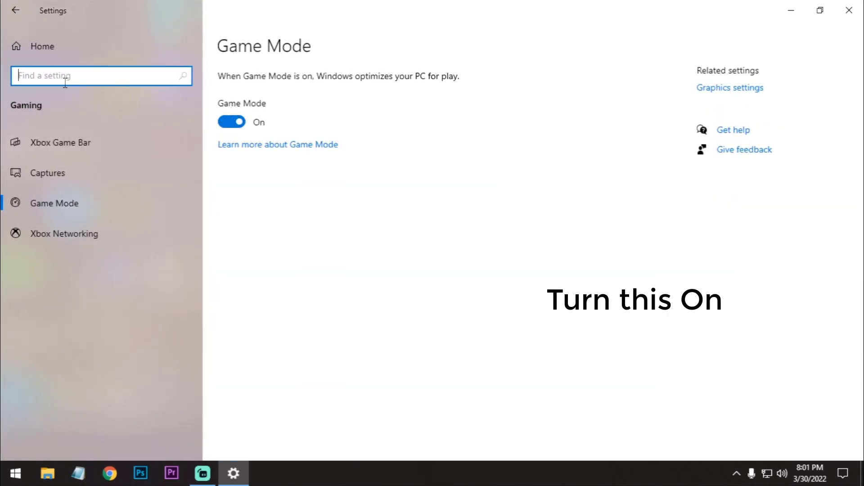
# - Find the Xbox Game Bar settings and turn off Game Bar, including opening it with the controller button
pyautogui.write('xbox ga')
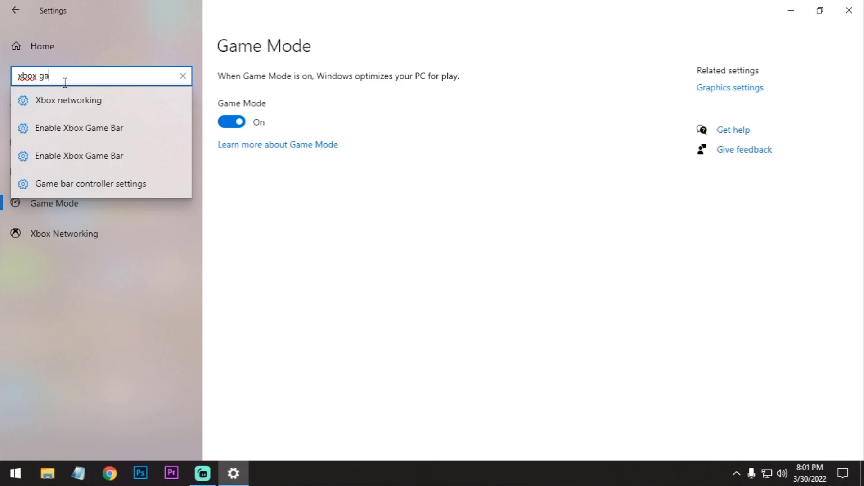
pyautogui.write('me')
pyautogui.click(86, 98)
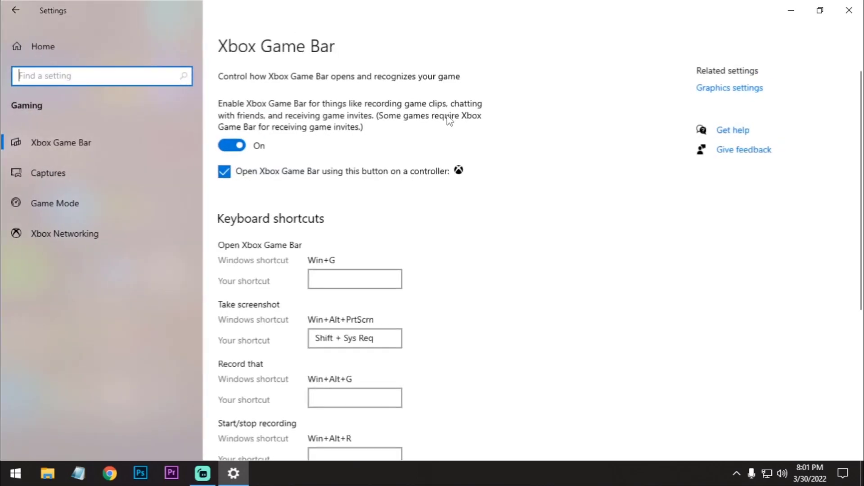
pyautogui.click(242, 151)
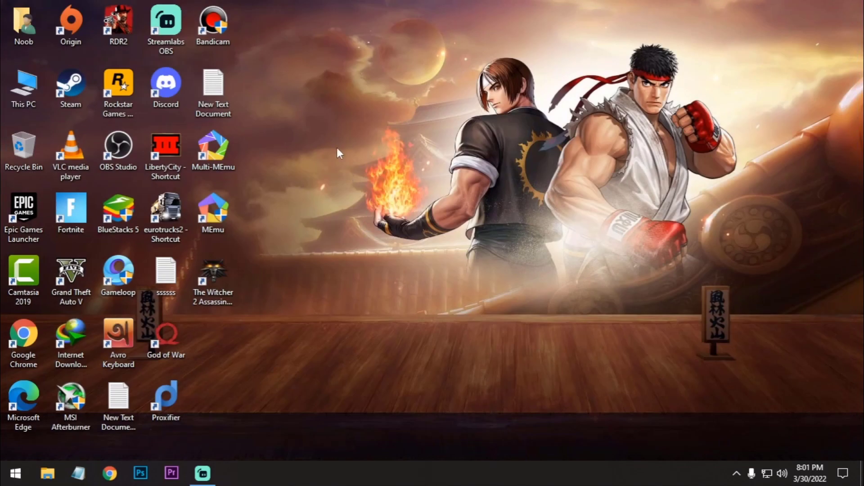
# - Open the Virtual Memory settings through This PC's properties, the advanced system settings and the advanced performance options
pyautogui.rightClick(337, 148)
pyautogui.click(361, 182)
pyautogui.rightClick(30, 102)
pyautogui.rightClick(17, 81)
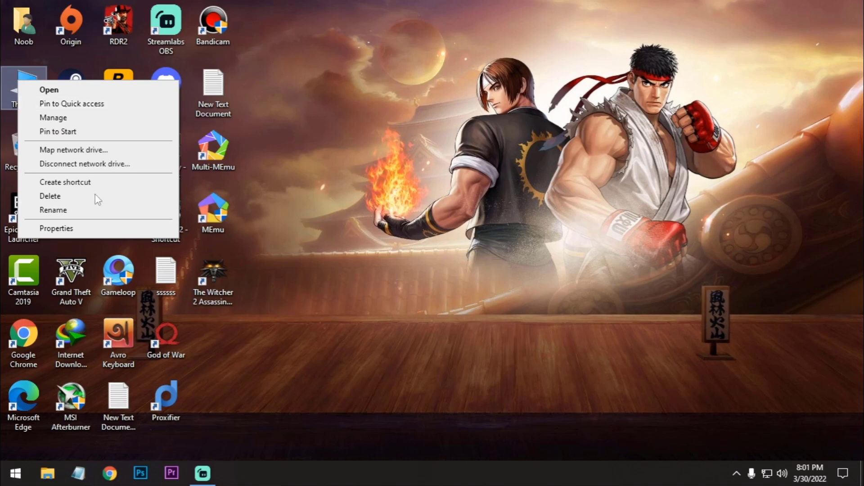
pyautogui.click(68, 227)
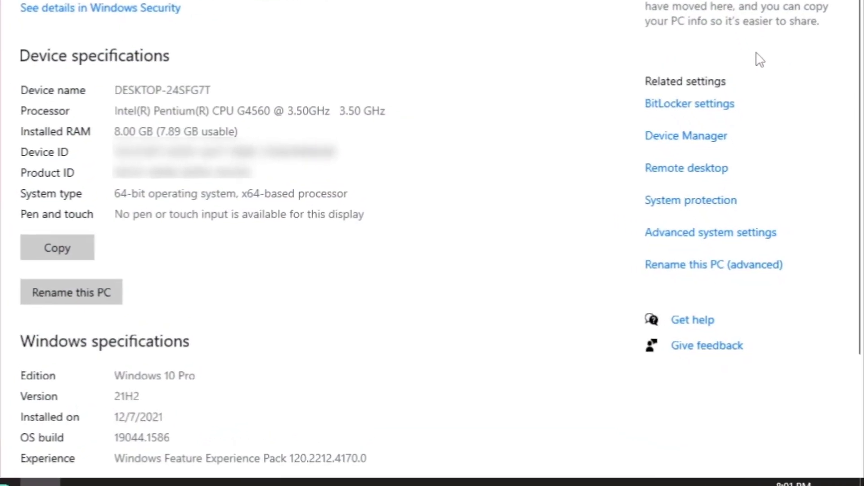
pyautogui.click(684, 239)
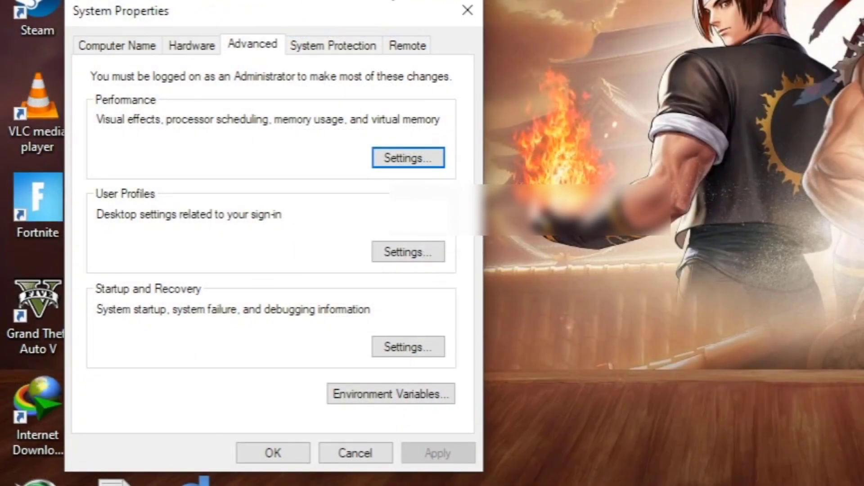
pyautogui.moveTo(309, 19); pyautogui.dragTo(455, 38)
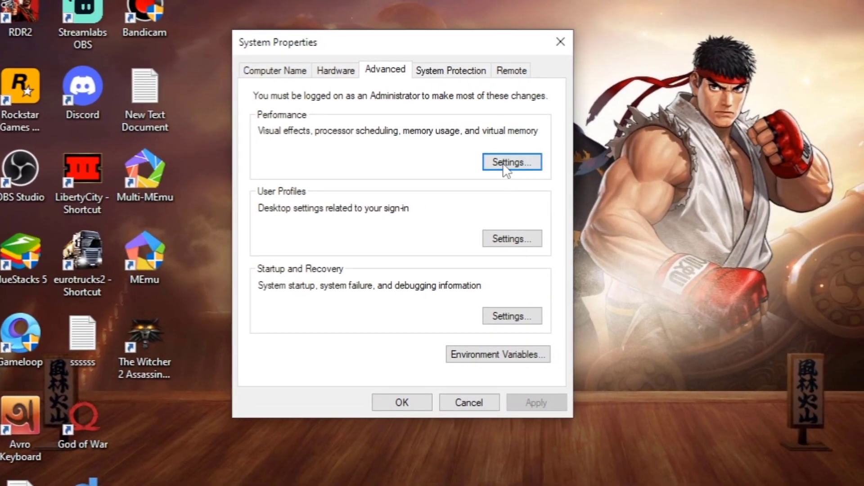
pyautogui.click(535, 157)
pyautogui.click(355, 116)
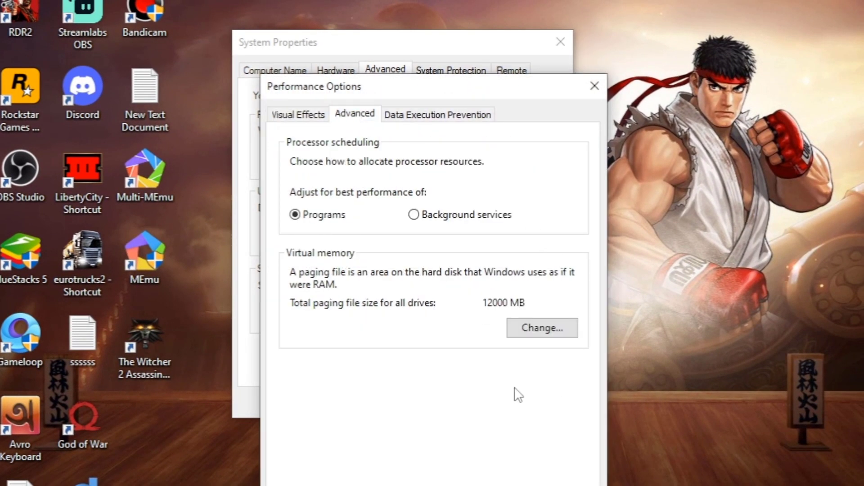
pyautogui.click(535, 333)
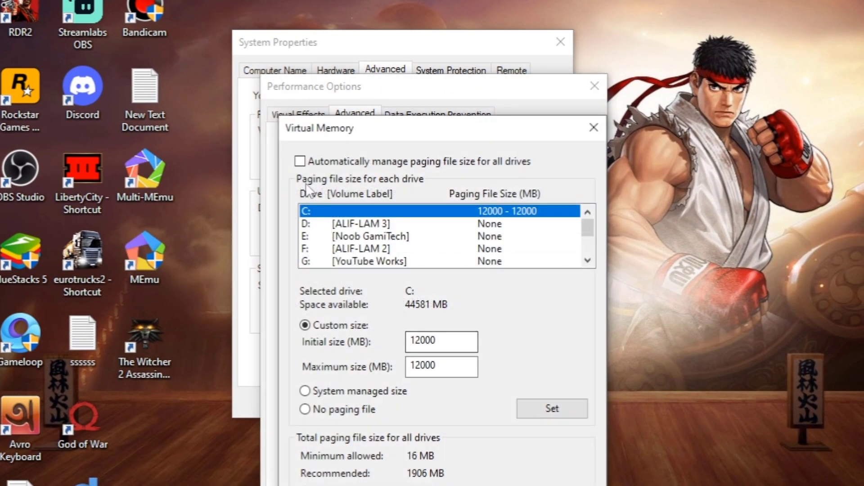
# - Try a custom paging file for drive C with initial and maximum sizes of 12000 MB, and cancel out of the dialogs
pyautogui.click(299, 161)
pyautogui.click(298, 151)
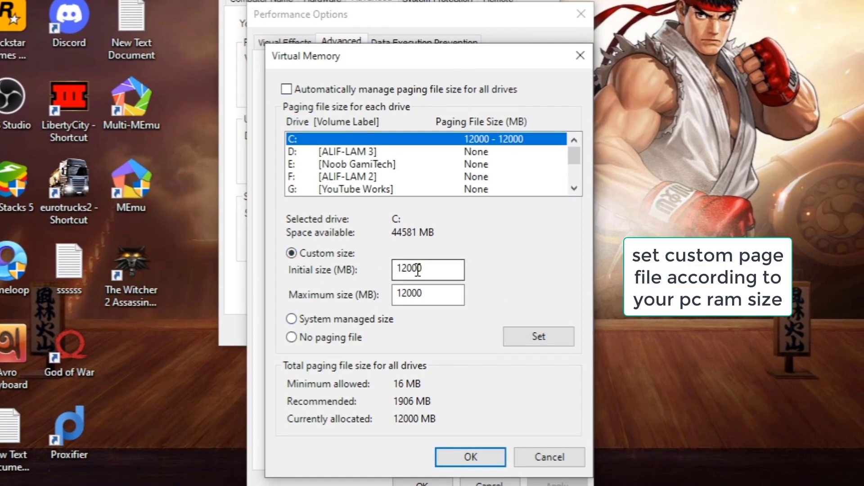
pyautogui.click(535, 337)
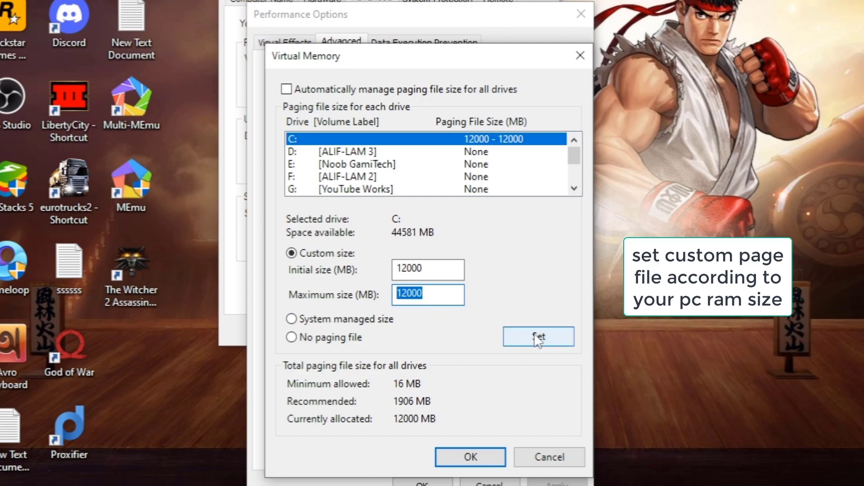
pyautogui.click(538, 455)
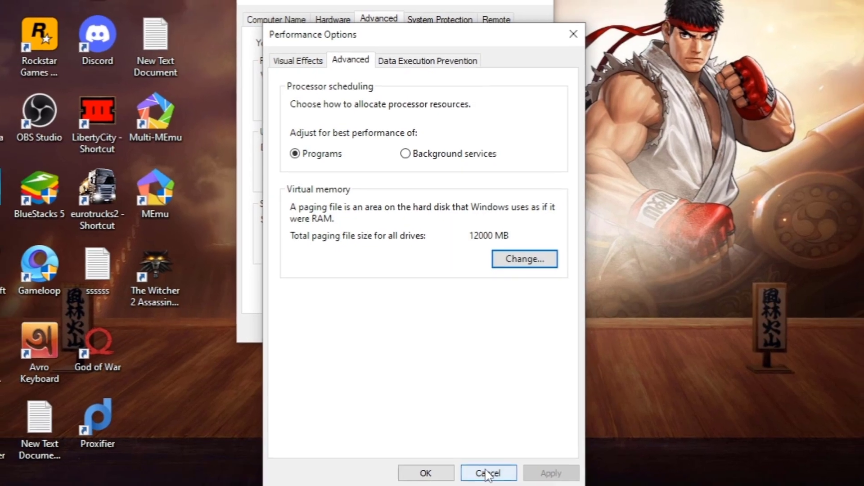
pyautogui.click(489, 483)
pyautogui.click(446, 332)
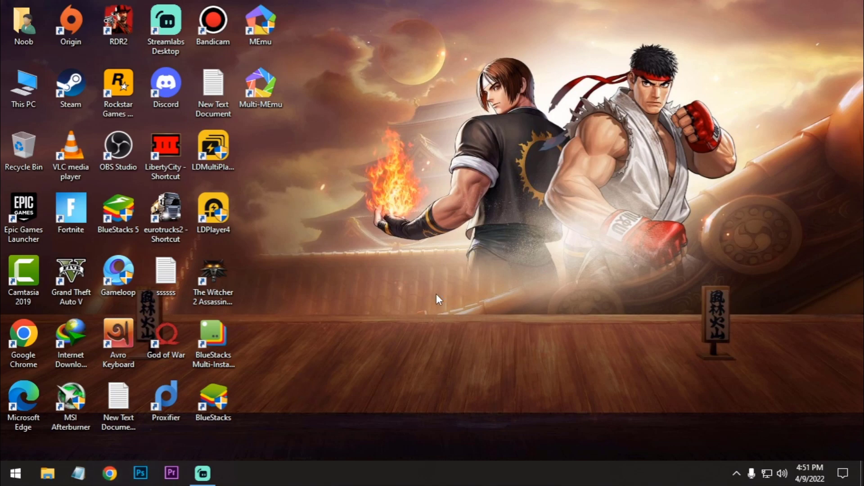
# - Switch to Chrome and look up the GameLoop emulator website
pyautogui.write('game')
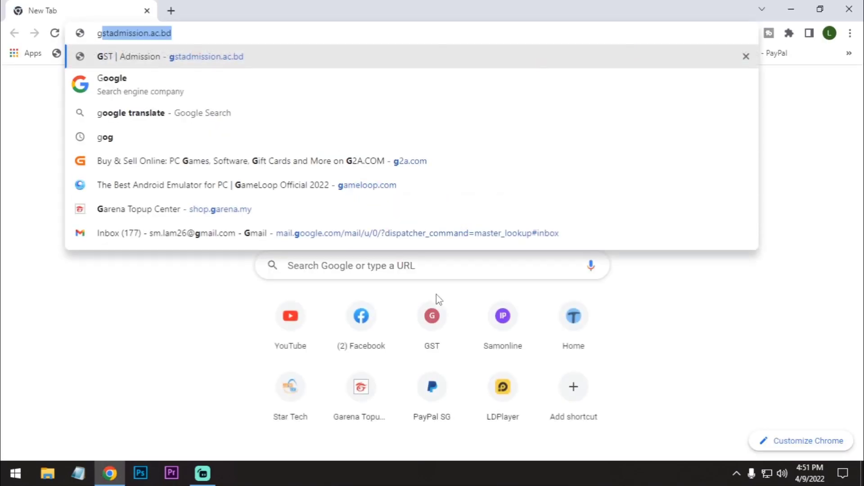
pyautogui.press('Return')
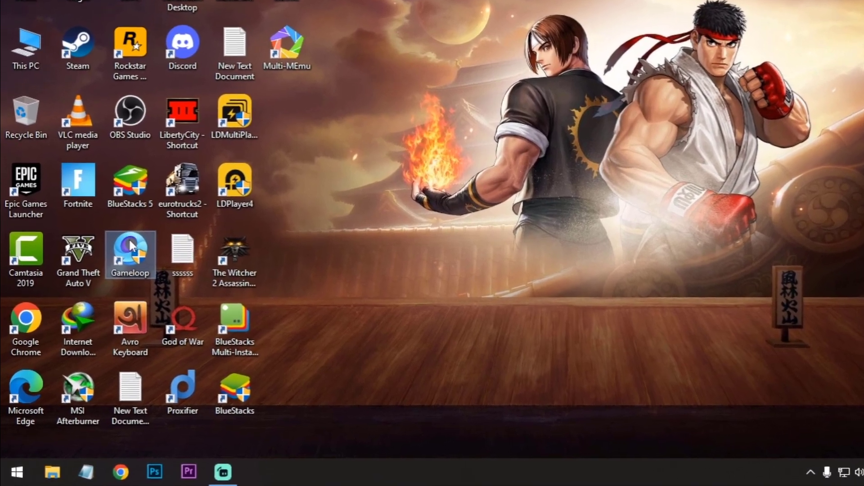
# - Accept the Gameloop shortcut's compatibility settings with fullscreen optimizations disabled and running as administrator, leaving the high DPI overrides off
pyautogui.rightClick(121, 270)
pyautogui.click(162, 447)
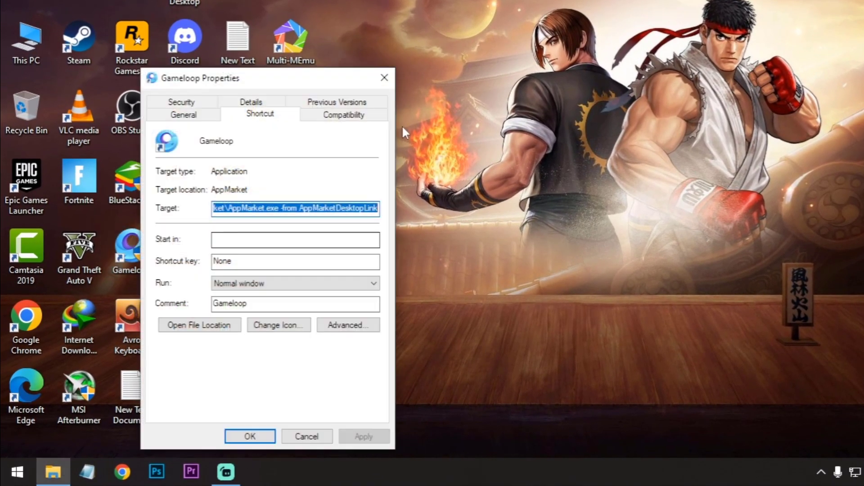
pyautogui.click(341, 118)
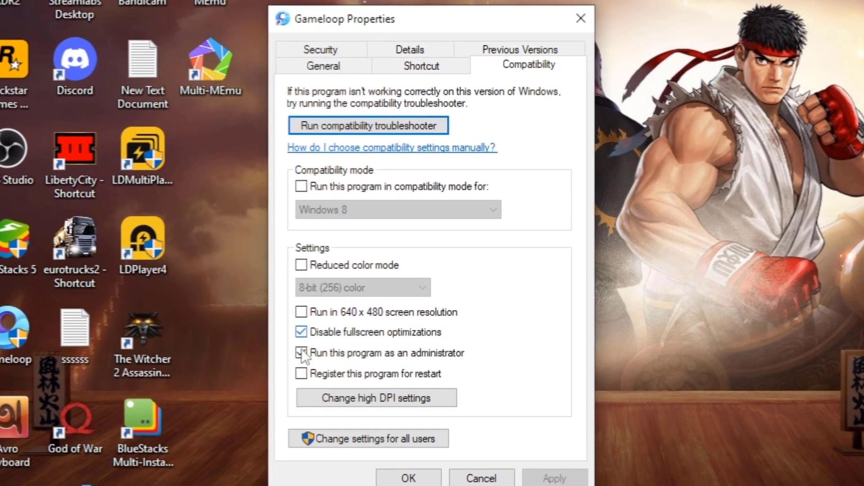
pyautogui.click(319, 398)
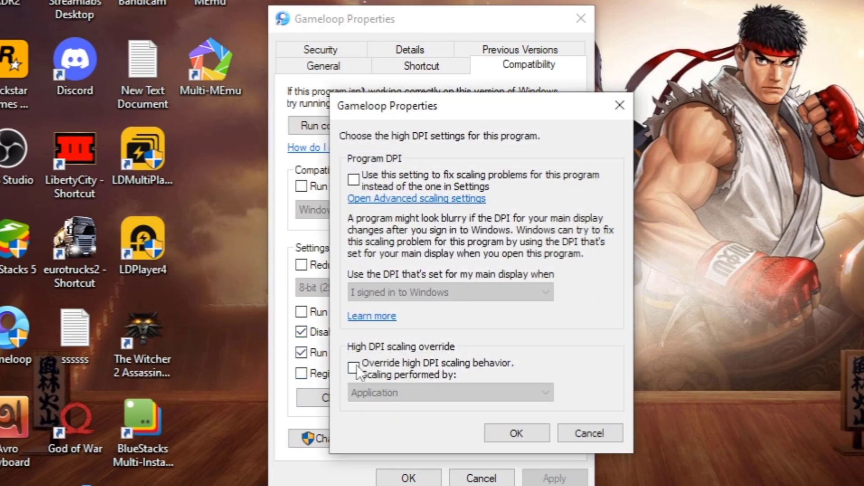
pyautogui.click(508, 434)
pyautogui.click(419, 478)
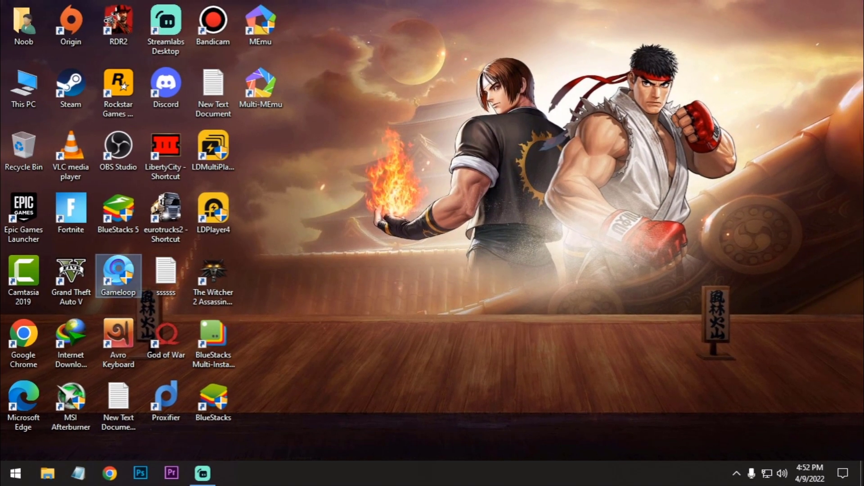
# - Open the Gameloop shortcut's file location and copy the path of the AppMarket folder
pyautogui.rightClick(108, 275)
pyautogui.click(177, 163)
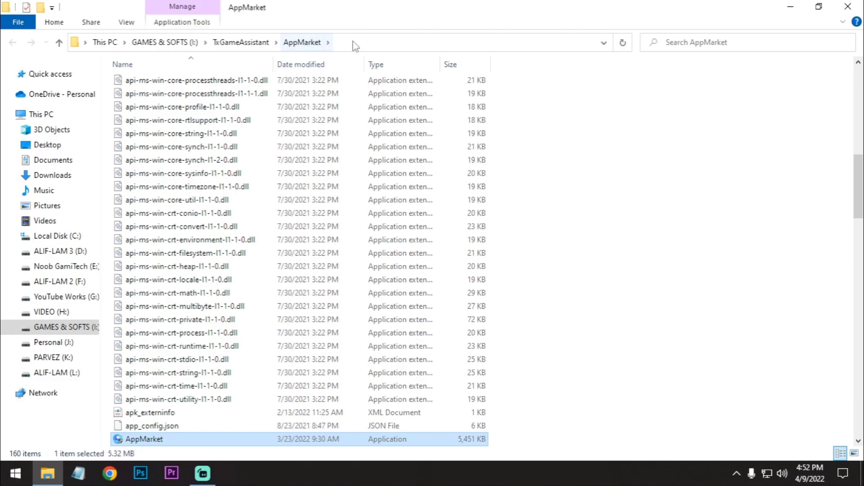
pyautogui.click(355, 45)
pyautogui.rightClick(169, 42)
pyautogui.click(202, 81)
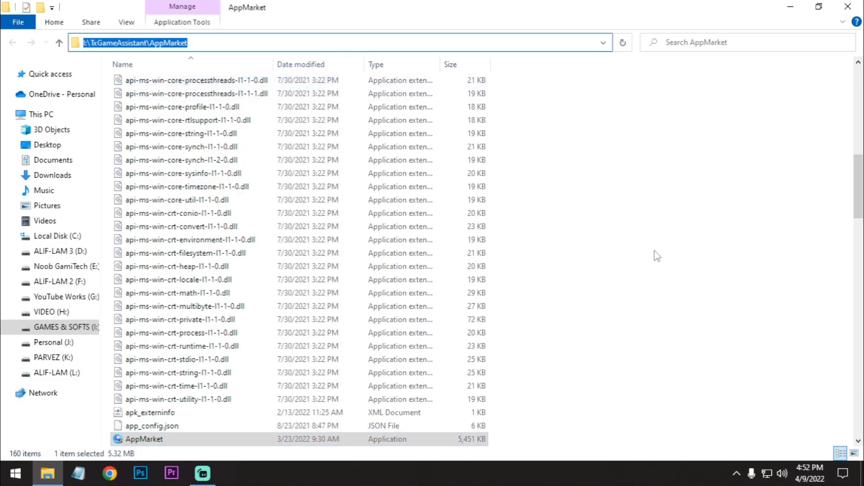
# - Try to add the AppMarket application from I:\TxGameAssistant\AppMarket as a desktop app in the Windows Graphics settings
pyautogui.press('super')
pyautogui.write('gra')
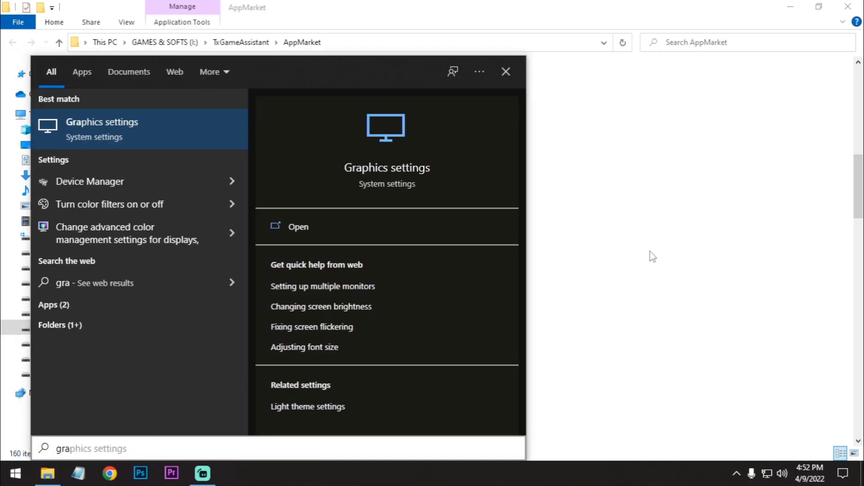
pyautogui.press('Return')
pyautogui.click(44, 296)
pyautogui.click(309, 33)
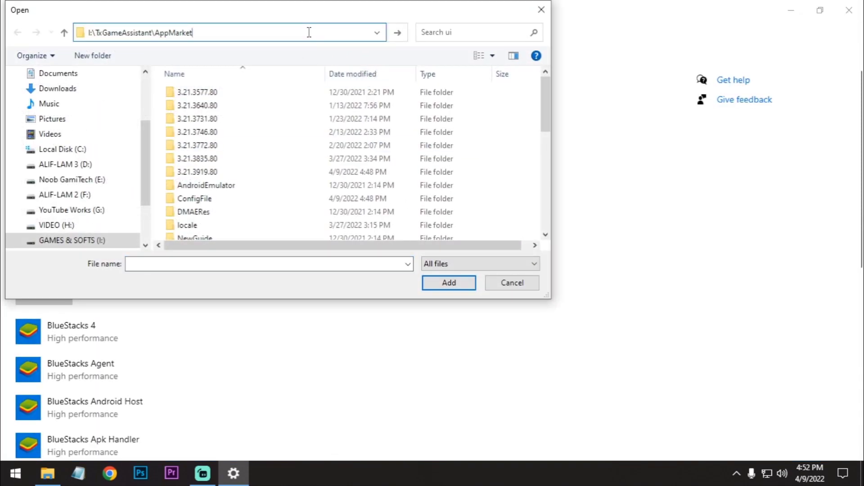
pyautogui.press('Return')
pyautogui.scroll(-5, 544, 227)
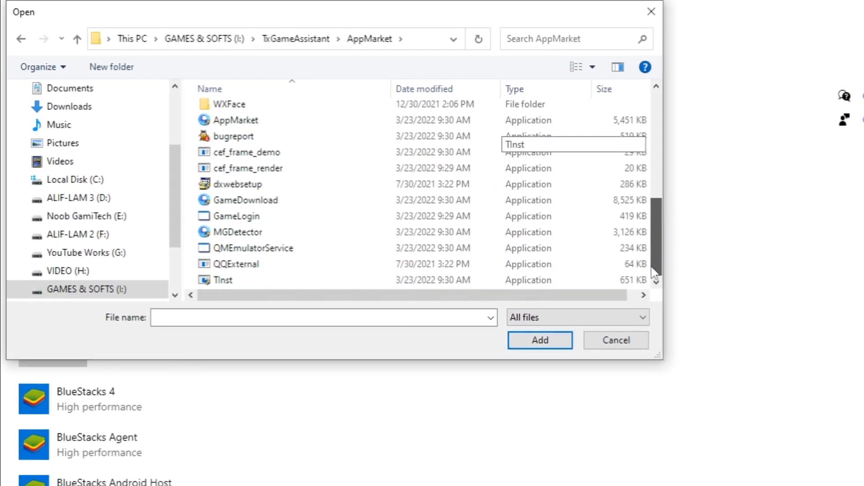
pyautogui.click(315, 119)
pyautogui.click(540, 342)
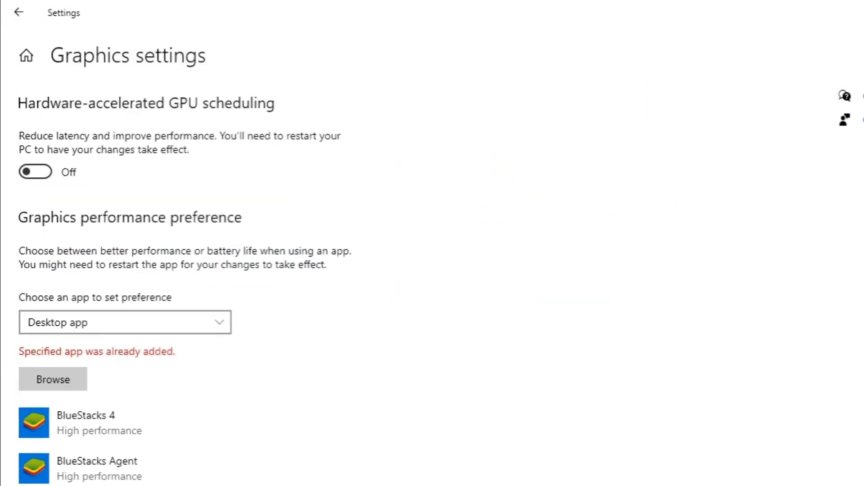
# - Save the High performance graphics preference for the Gameloop entry that points to AppMarket.exe
pyautogui.scroll(-8, 133, 392)
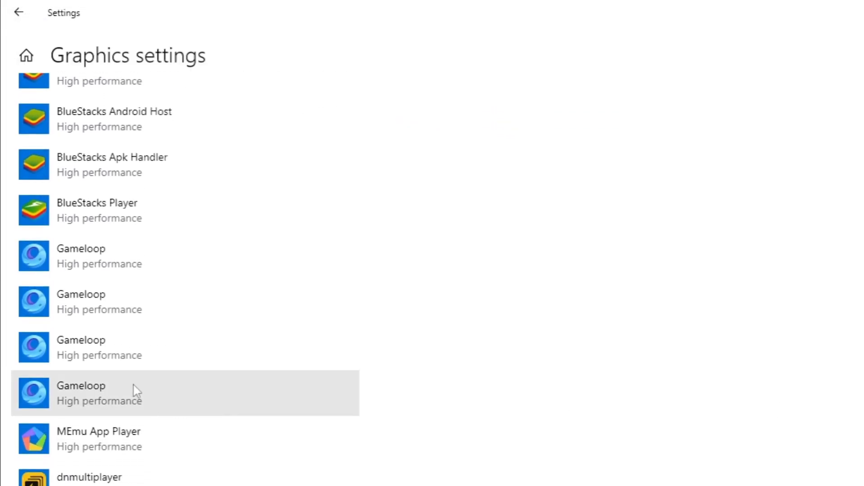
pyautogui.click(134, 392)
pyautogui.click(243, 455)
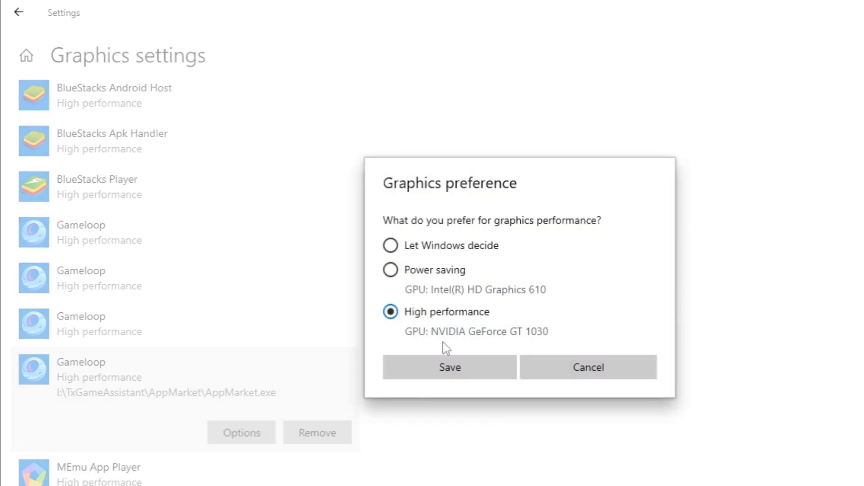
pyautogui.click(450, 367)
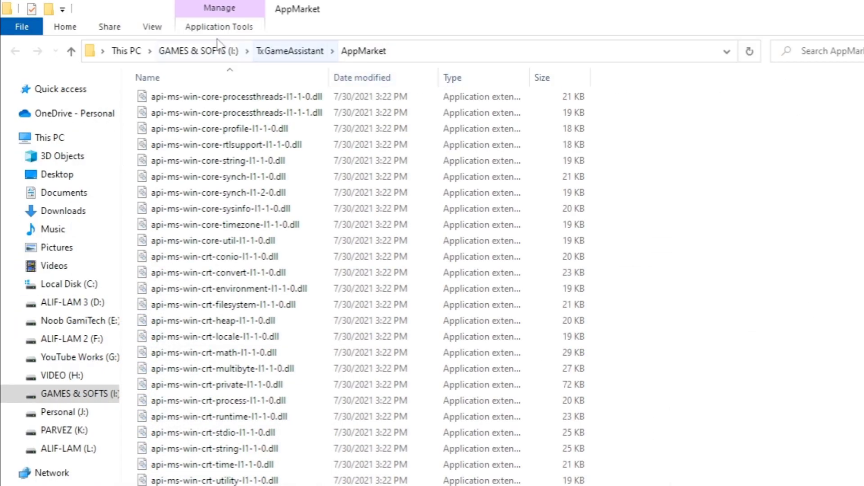
# - Return to File Explorer, open the ui folder inside TxGameAssistant and locate the AndroidEmulator applications
pyautogui.click(277, 55)
pyautogui.doubleClick(174, 134)
pyautogui.scroll(-8, 360, 270)
pyautogui.scroll(-2, 360, 270)
pyautogui.scroll(2, 360, 270)
pyautogui.click(211, 142)
pyautogui.click(211, 152)
pyautogui.click(213, 199)
pyautogui.click(216, 216)
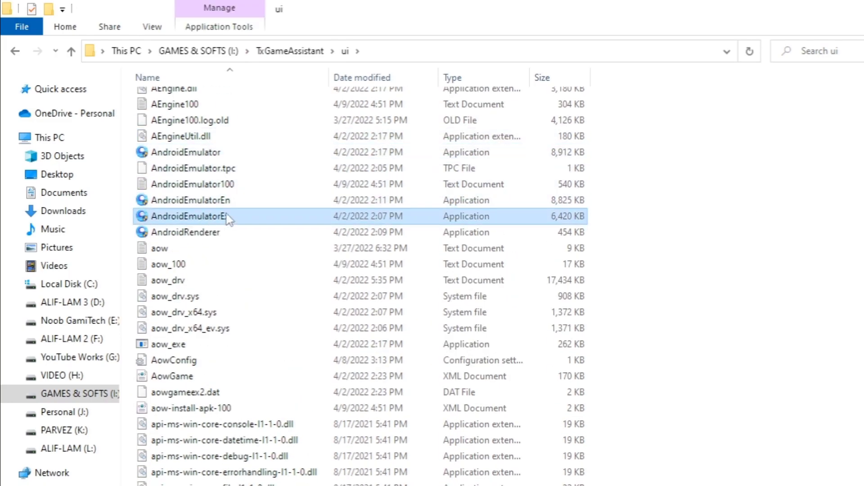
# - Copy the path I:\TxGameAssistant\ui and open that folder while browsing for a desktop app in the Windows Graphics settings
pyautogui.click(396, 51)
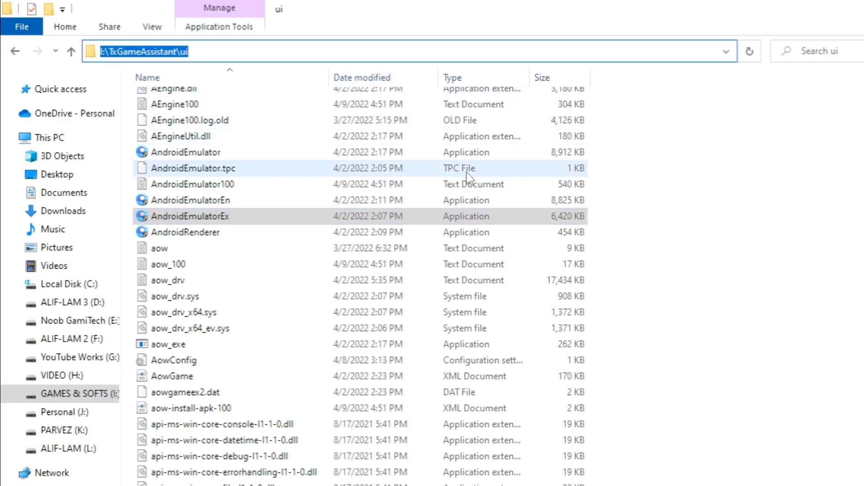
pyautogui.click(198, 344)
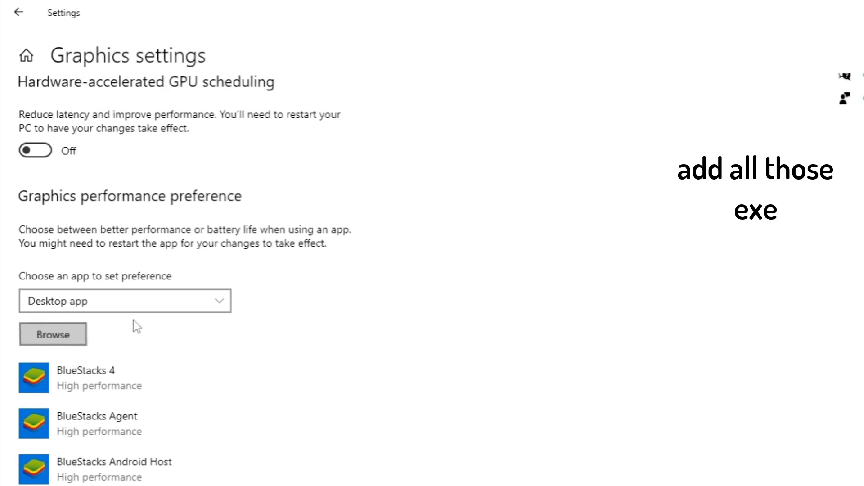
pyautogui.click(53, 334)
pyautogui.click(419, 36)
pyautogui.hotkey('ctrl', 'v')
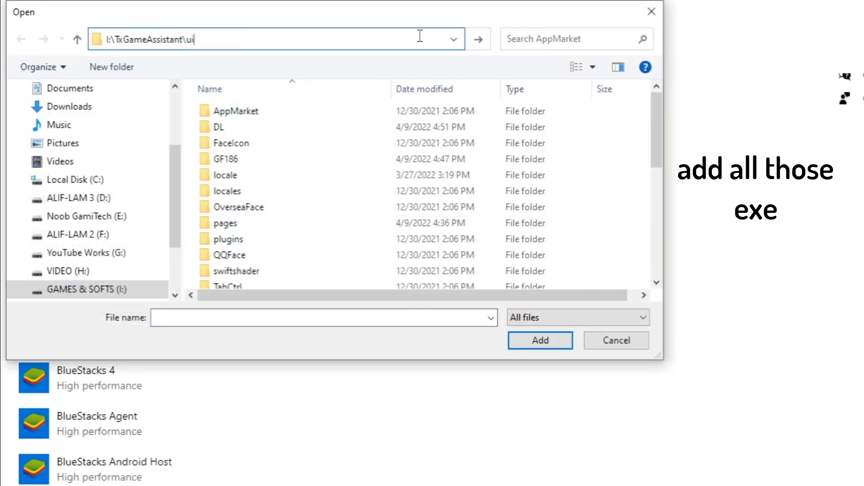
pyautogui.press('Return')
# - Try to add the three AndroidEmulator applications, including AndroidEmulatorEn, from the ui folder as desktop apps in Graphics settings
pyautogui.moveTo(655, 151); pyautogui.dragTo(527, 227)
pyautogui.click(288, 186)
pyautogui.click(534, 337)
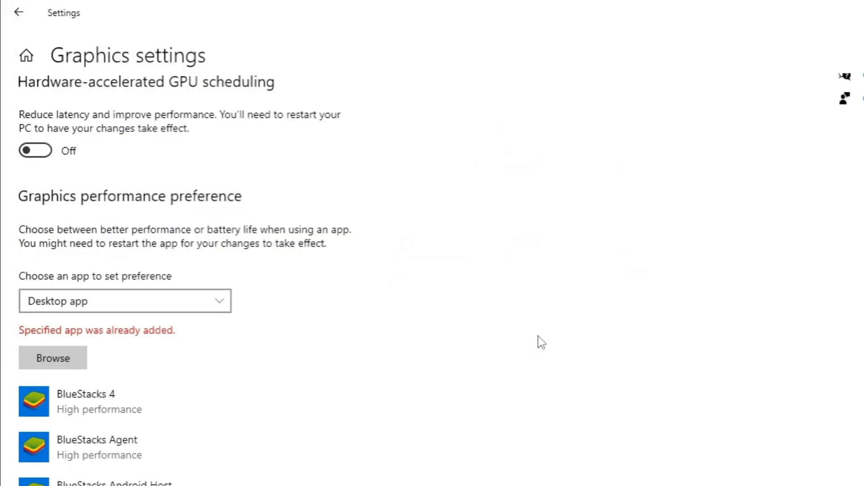
pyautogui.click(53, 358)
pyautogui.moveTo(654, 131); pyautogui.dragTo(648, 243)
pyautogui.click(298, 166)
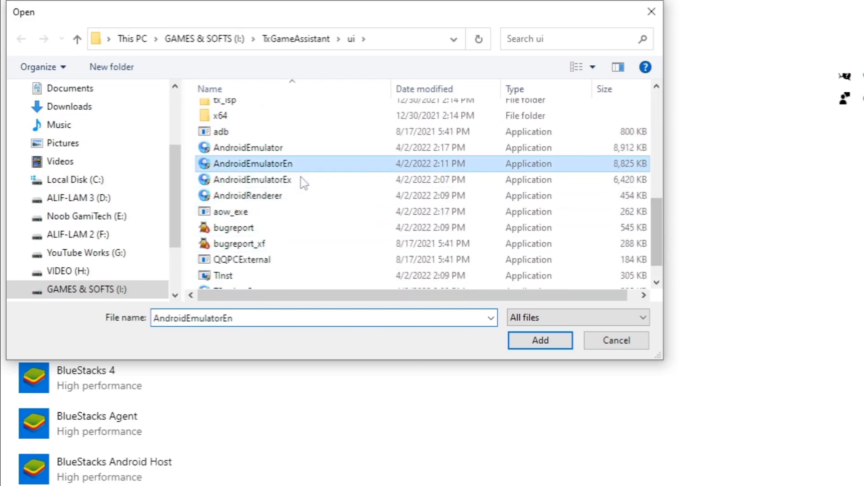
pyautogui.click(517, 338)
pyautogui.click(72, 361)
pyautogui.moveTo(648, 171); pyautogui.dragTo(655, 252)
pyautogui.click(272, 220)
pyautogui.click(270, 204)
pyautogui.click(540, 339)
# - Add aow_exe from the ui folder as a desktop app and set its graphics preference to High performance
pyautogui.click(70, 367)
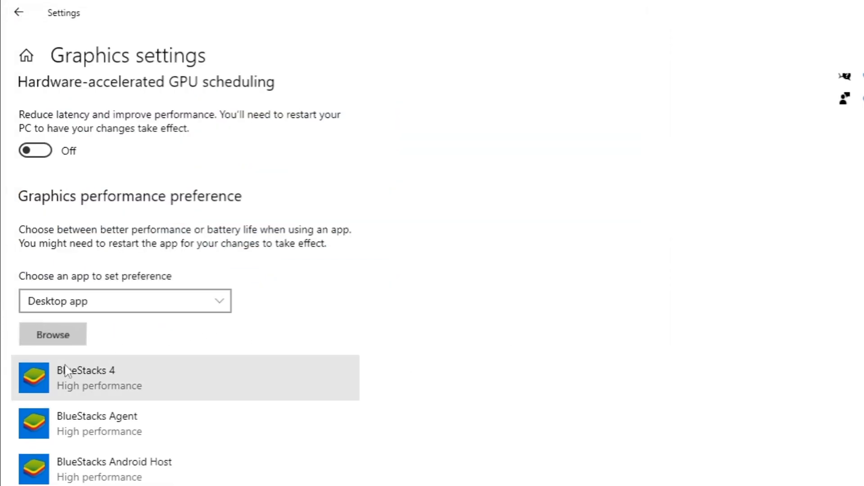
pyautogui.moveTo(656, 140); pyautogui.dragTo(630, 256)
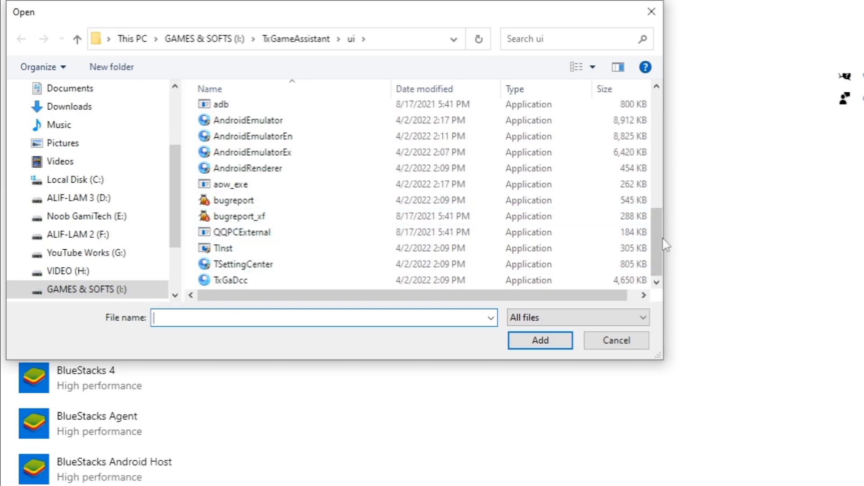
pyautogui.click(290, 185)
pyautogui.click(559, 346)
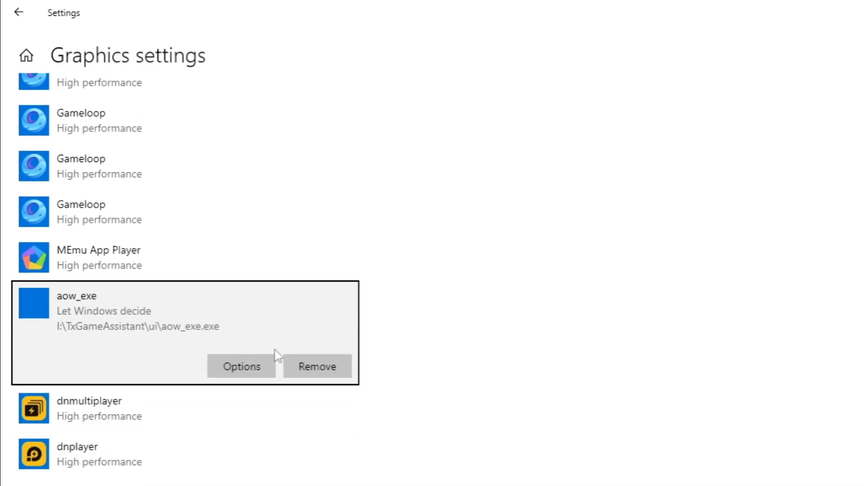
pyautogui.click(238, 365)
pyautogui.click(429, 358)
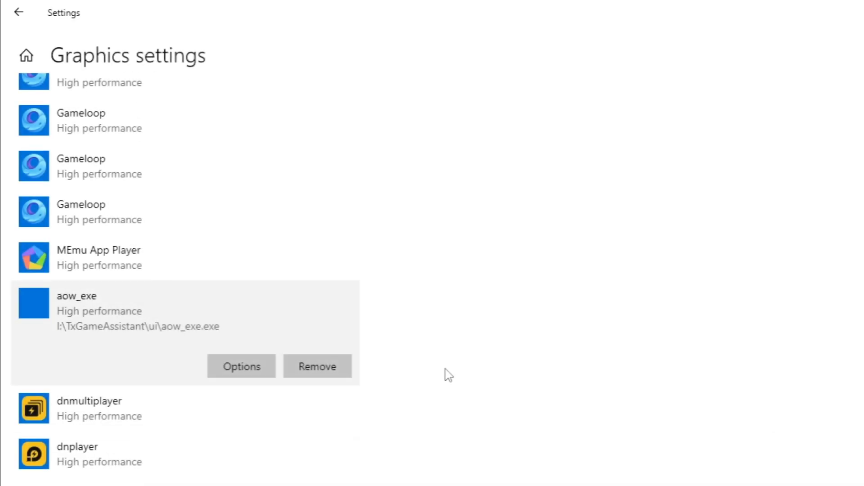
# - Save the High performance graphics preference for the Gameloop entry that points to AndroidEmulatorEx.exe
pyautogui.scroll(6, 180, 405)
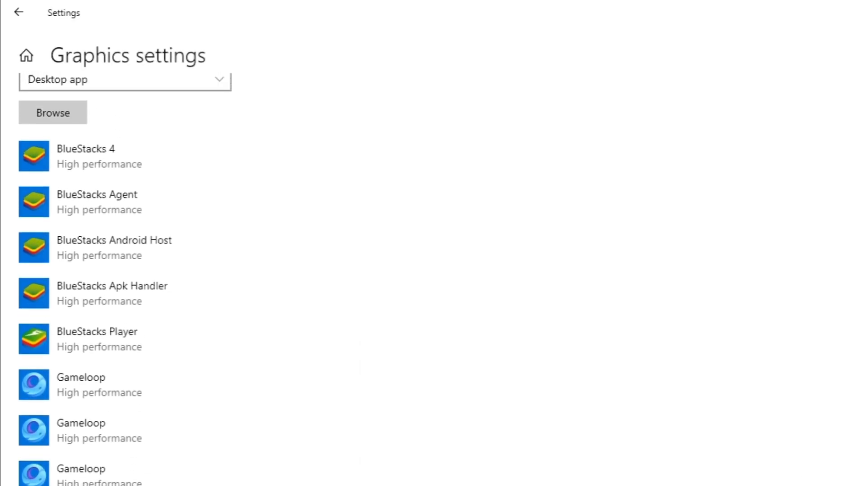
pyautogui.click(157, 407)
pyautogui.click(229, 455)
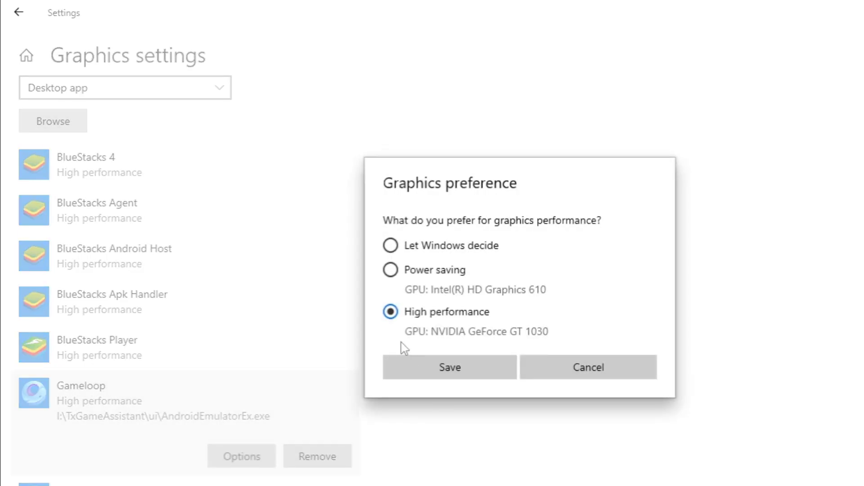
pyautogui.click(407, 374)
# - Save the High performance graphics preference for the Gameloop entry that points to AndroidEmulatorEn.exe
pyautogui.scroll(-4, 180, 315)
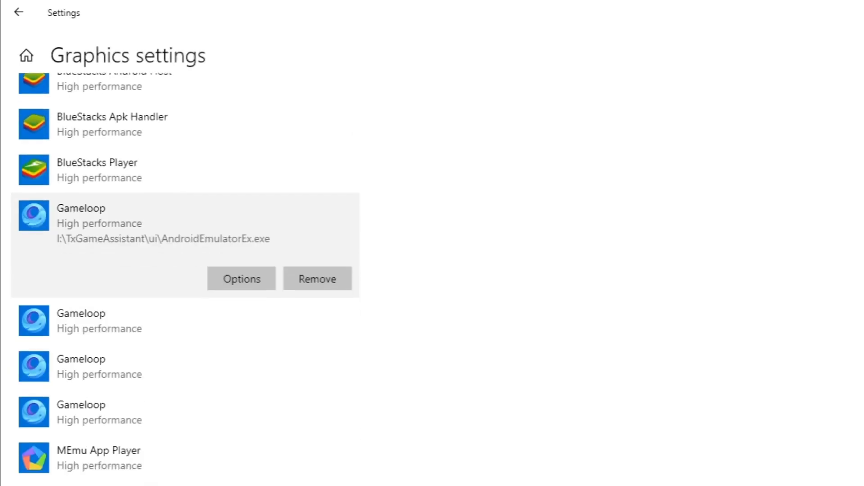
pyautogui.click(133, 353)
pyautogui.click(242, 301)
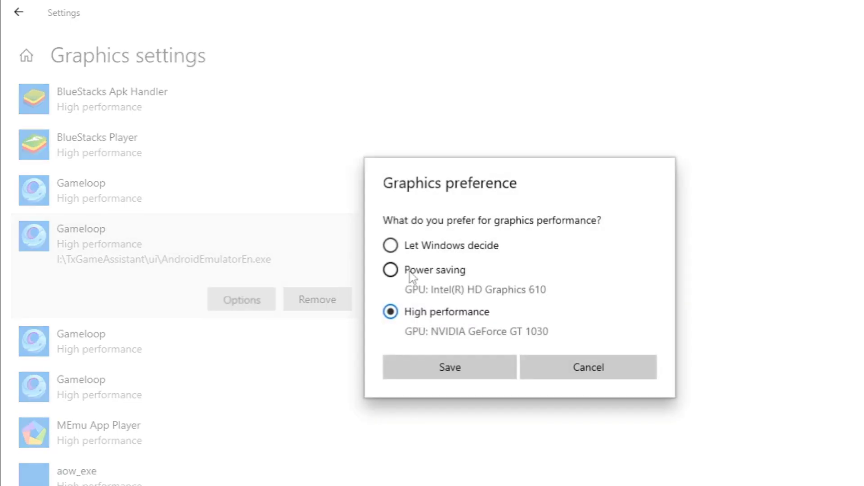
pyautogui.click(417, 369)
# - Save the High performance graphics preference for the Gameloop entry that points to AndroidEmulator.exe
pyautogui.click(108, 338)
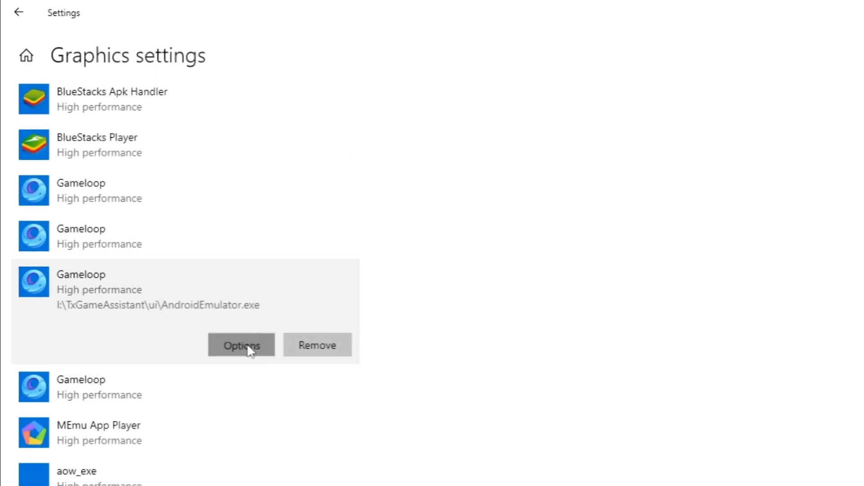
pyautogui.click(246, 347)
pyautogui.click(433, 371)
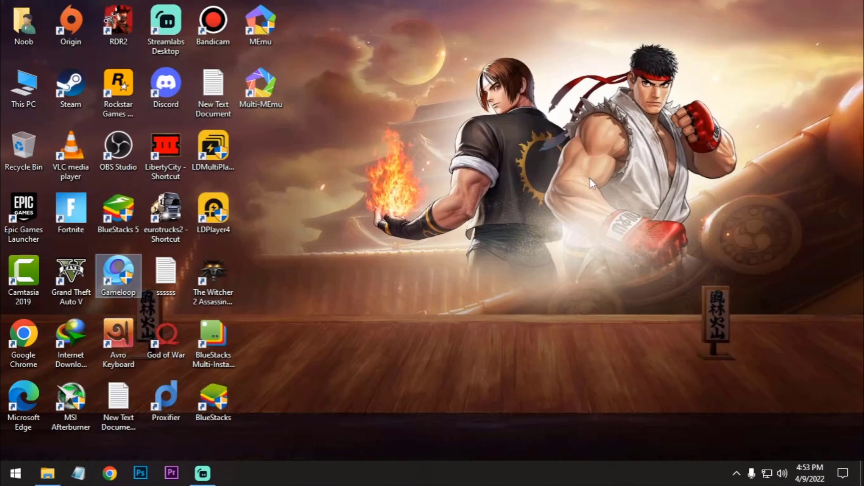
# - Open the Gameloop desktop shortcut's file location and go to the ui folder inside TxGameAssistant
pyautogui.rightClick(391, 132)
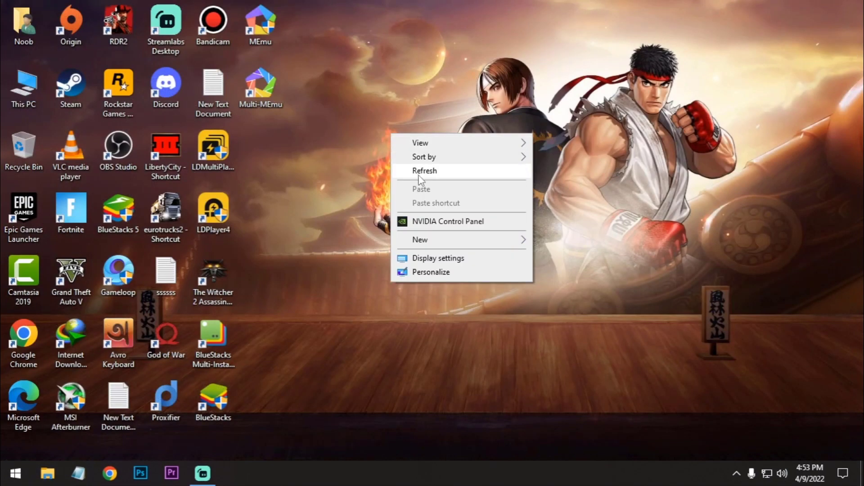
pyautogui.click(432, 167)
pyautogui.rightClick(116, 274)
pyautogui.click(153, 163)
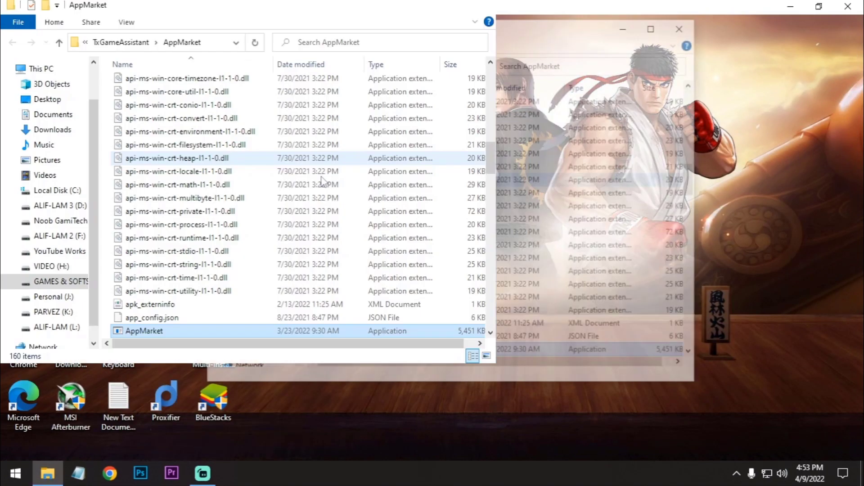
pyautogui.click(254, 43)
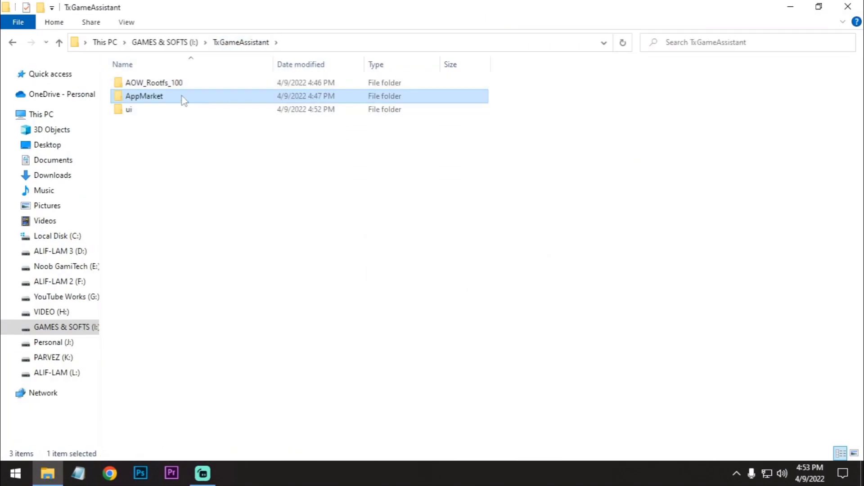
pyautogui.doubleClick(135, 111)
pyautogui.scroll(-9, 299, 256)
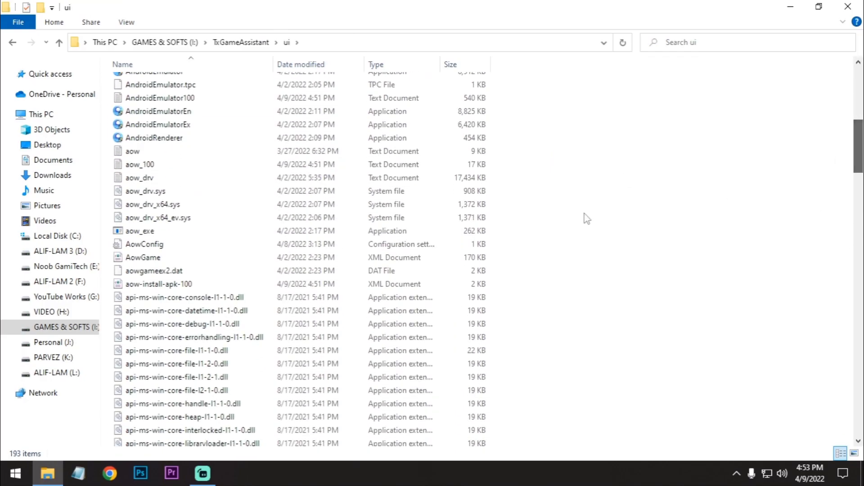
# - Set aow_exe's compatibility properties to disable fullscreen optimizations and run as an administrator
pyautogui.rightClick(158, 235)
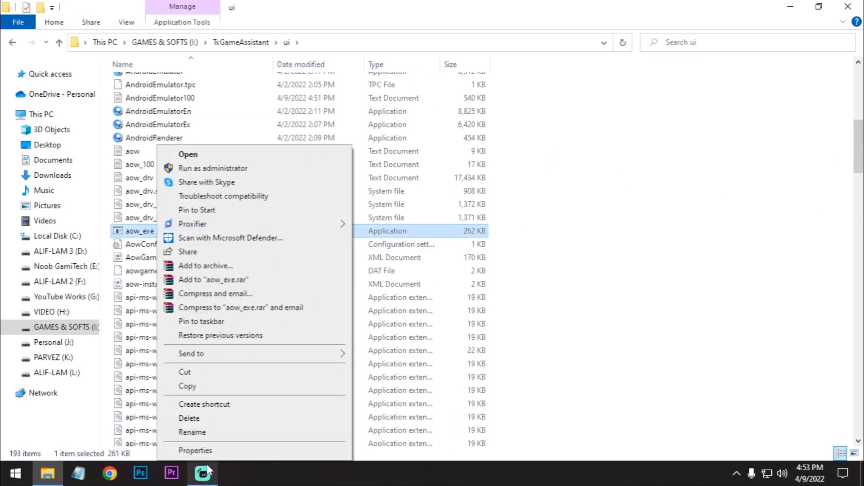
pyautogui.click(195, 451)
pyautogui.click(282, 152)
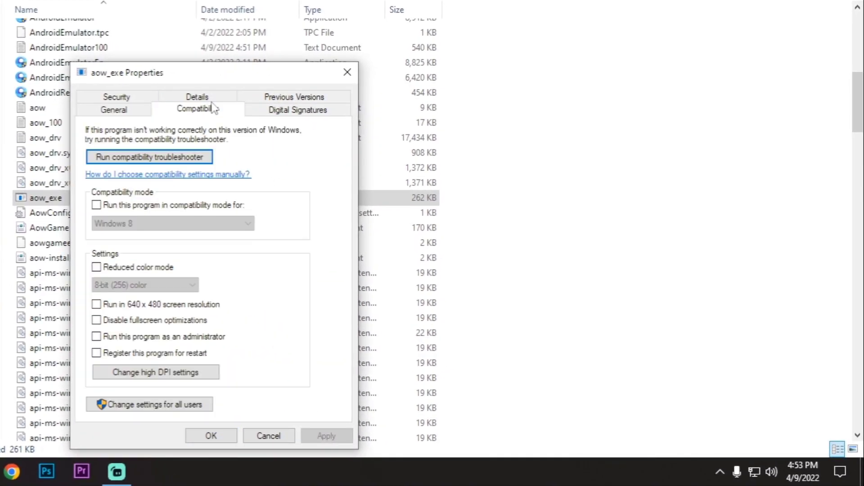
pyautogui.moveTo(219, 80); pyautogui.dragTo(276, 38)
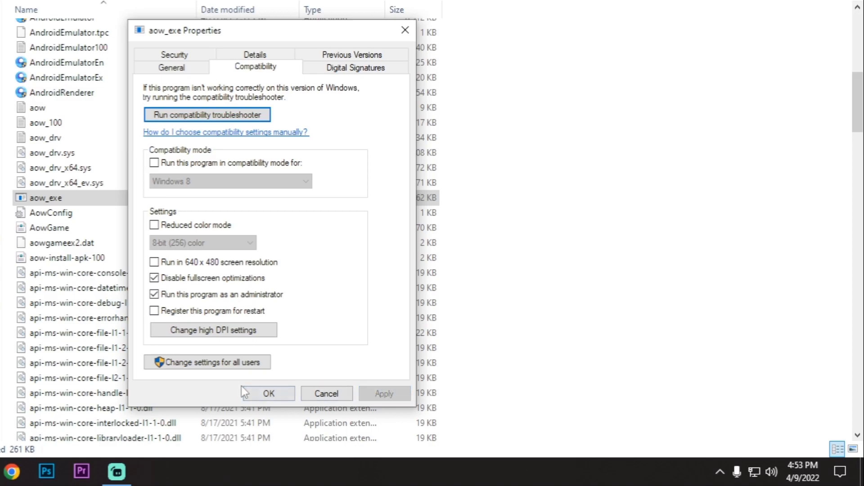
pyautogui.click(267, 395)
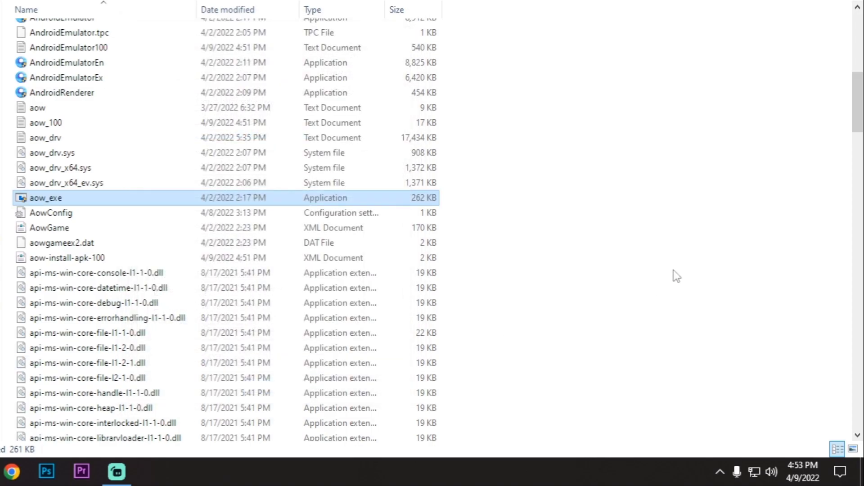
# - Set AndroidEmulatorEn's compatibility properties to disable fullscreen optimizations and run as an administrator
pyautogui.click(82, 66)
pyautogui.rightClick(82, 67)
pyautogui.click(136, 409)
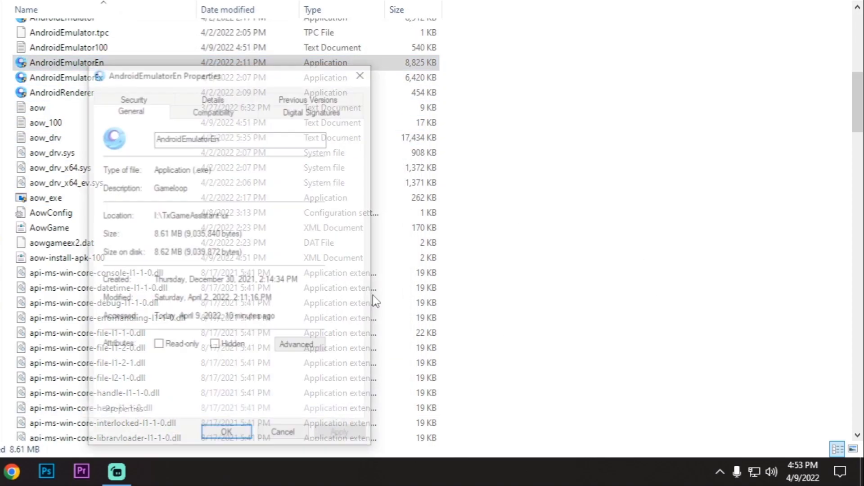
pyautogui.click(197, 114)
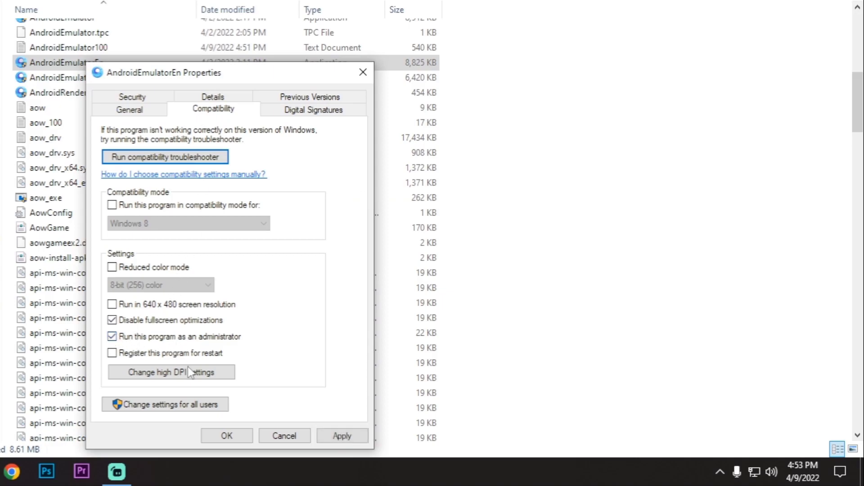
pyautogui.click(228, 436)
# - Set AndroidEmulatorEx's compatibility properties to disable fullscreen optimizations and run as an administrator
pyautogui.click(68, 77)
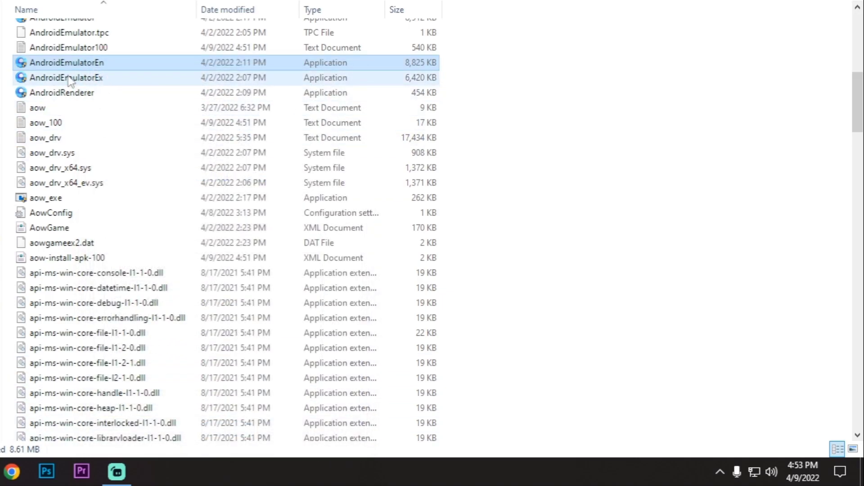
pyautogui.rightClick(68, 76)
pyautogui.click(111, 419)
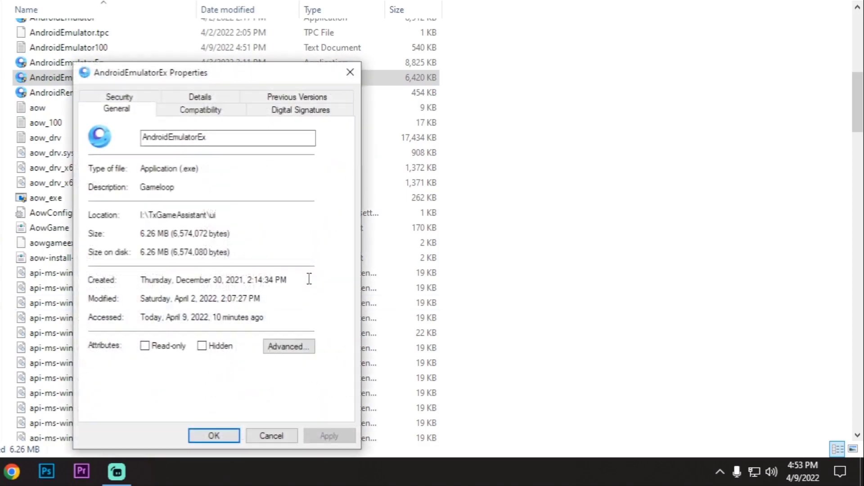
pyautogui.click(187, 101)
pyautogui.click(186, 105)
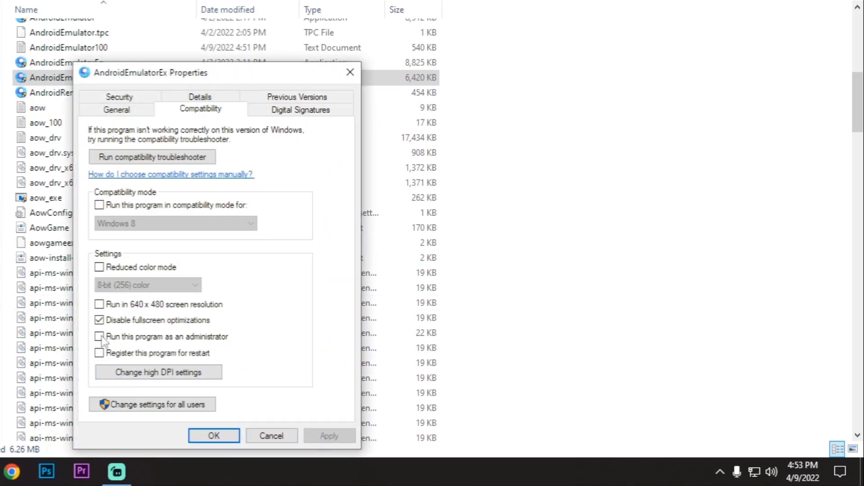
pyautogui.click(223, 435)
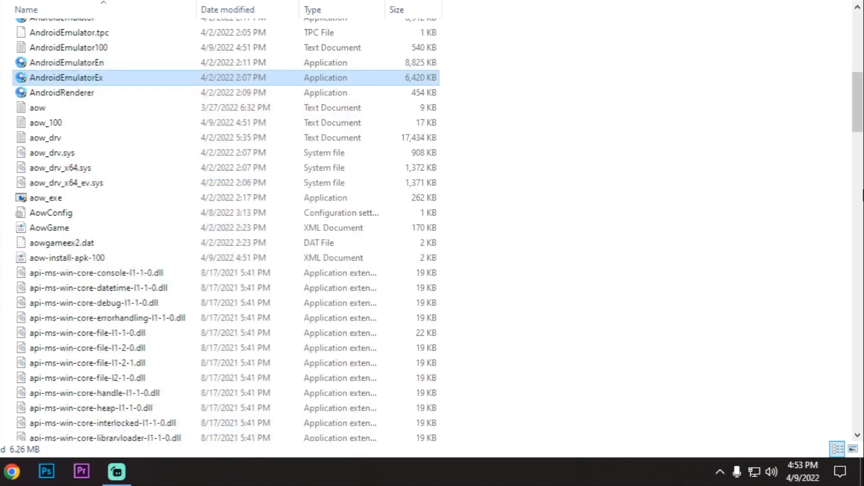
# - Check AndroidEmulator's compatibility properties for disabled fullscreen optimizations and running as an administrator, and accept them
pyautogui.scroll(2, 128, 160)
pyautogui.click(66, 113)
pyautogui.rightClick(63, 115)
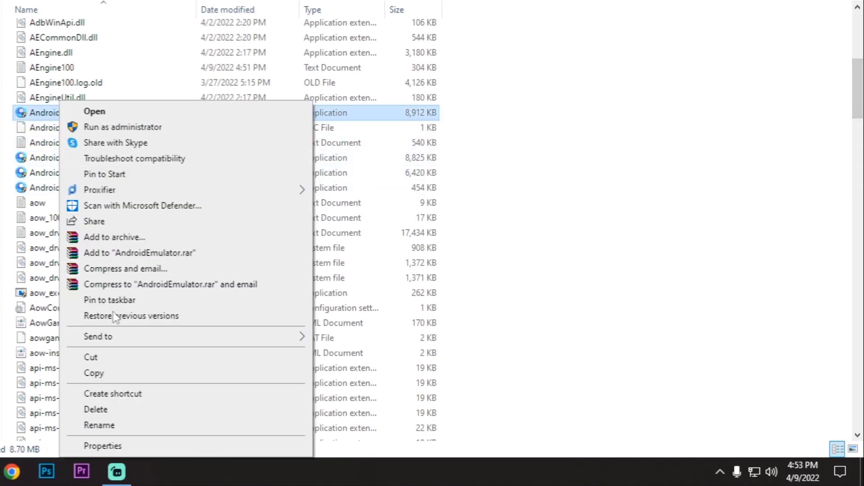
pyautogui.click(102, 446)
pyautogui.click(197, 113)
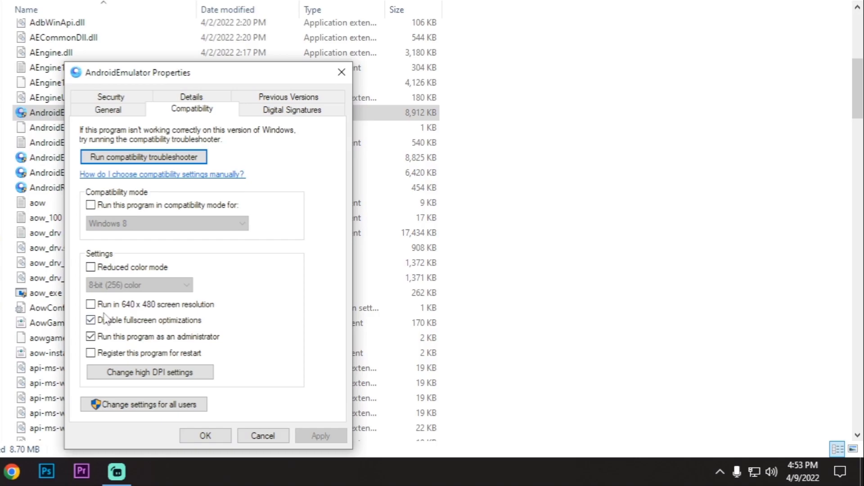
pyautogui.click(205, 434)
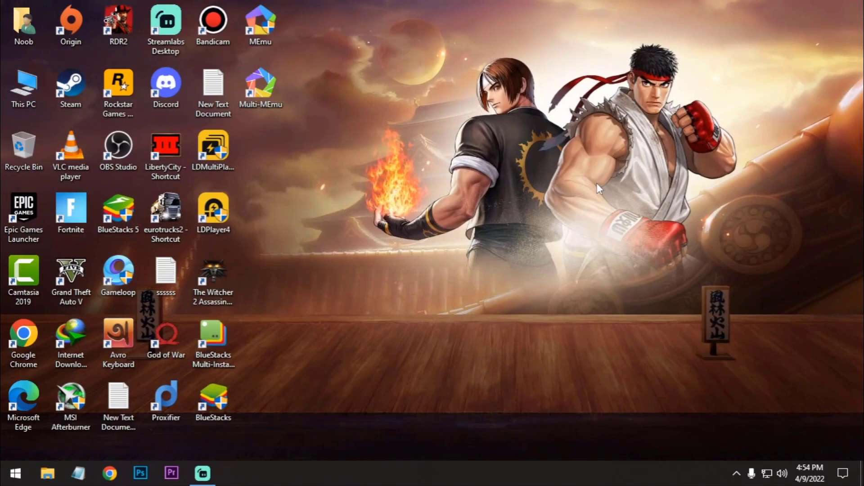
# - Launch GameLoop from the desktop and start PUBG MOBILE from the My Games list on the Me page
pyautogui.rightClick(376, 128)
pyautogui.click(408, 163)
pyautogui.doubleClick(118, 272)
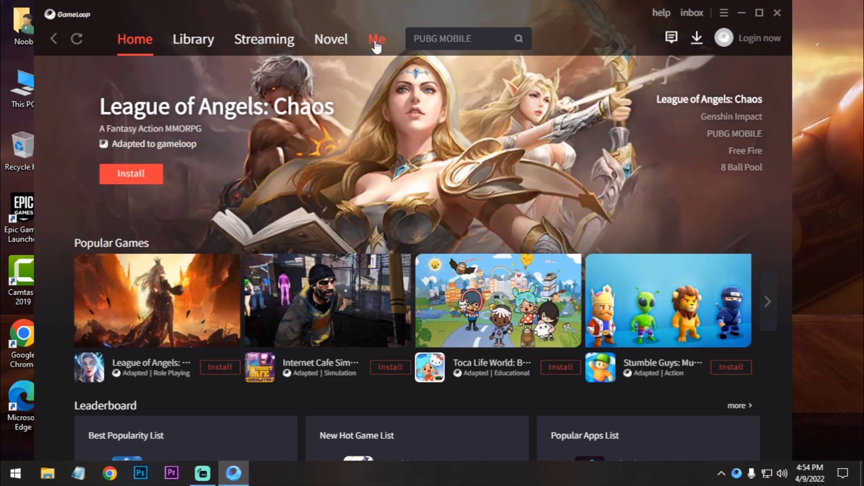
pyautogui.click(375, 45)
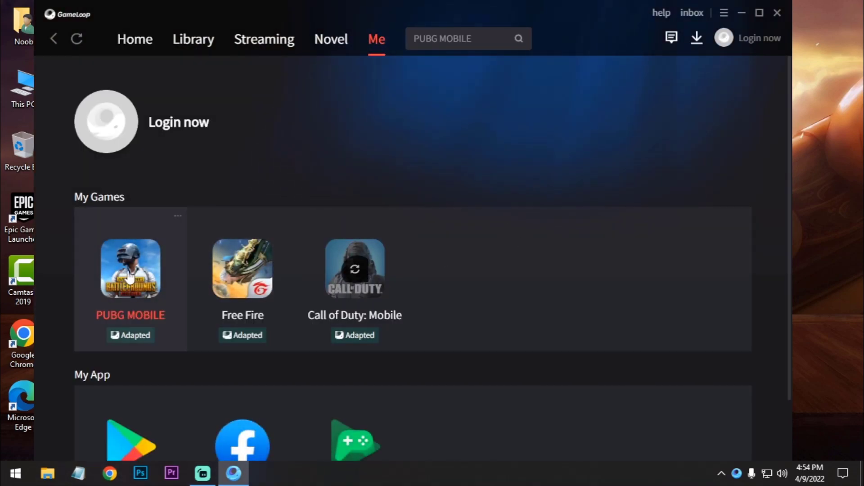
pyautogui.click(117, 288)
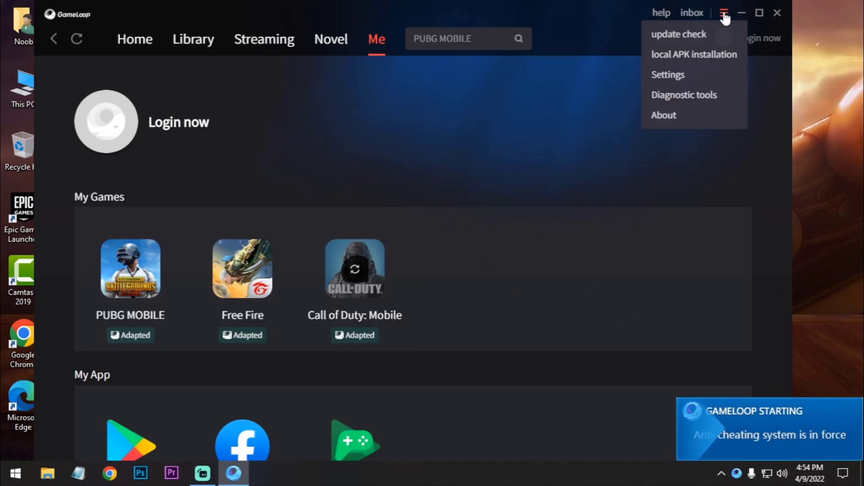
# - Run GameLoop's update check
pyautogui.click(666, 36)
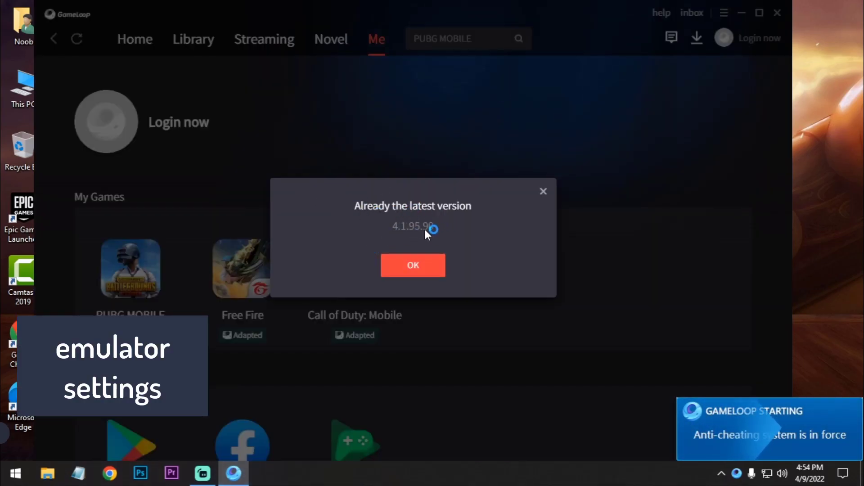
# - Disable Root Authority and select Off for anti-aliasing in GameLoop's Engine settings, and save the changes
pyautogui.click(413, 266)
pyautogui.click(724, 13)
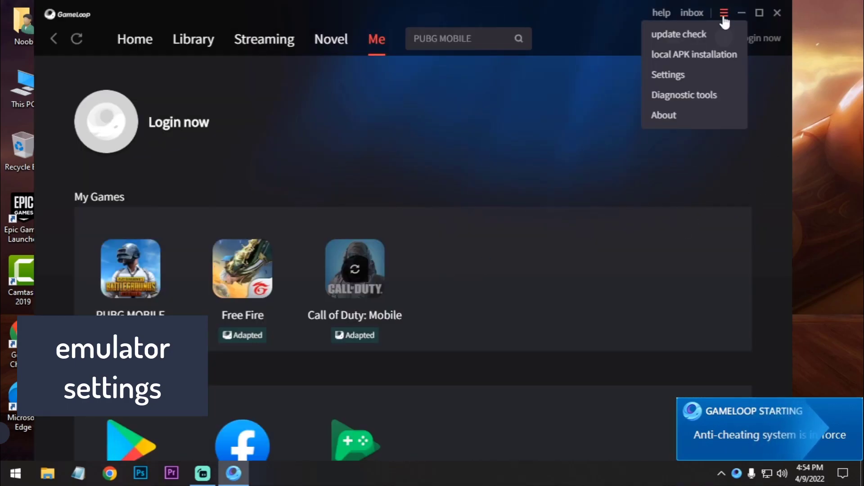
pyautogui.click(670, 75)
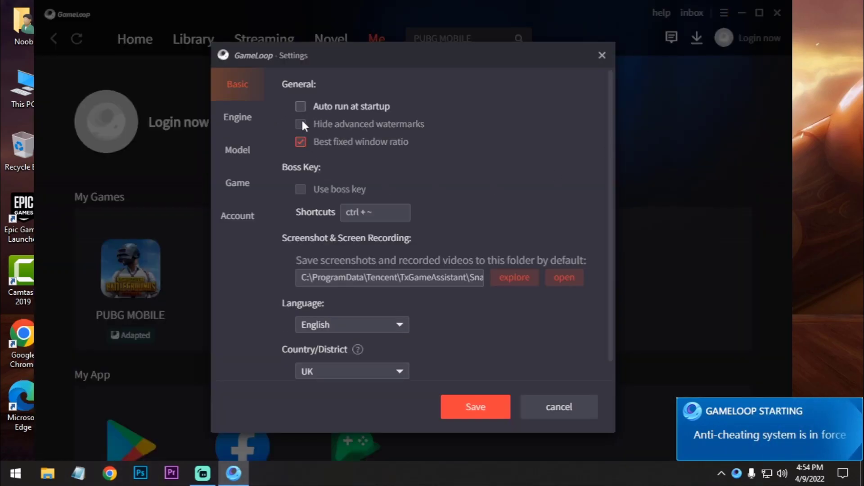
pyautogui.click(235, 118)
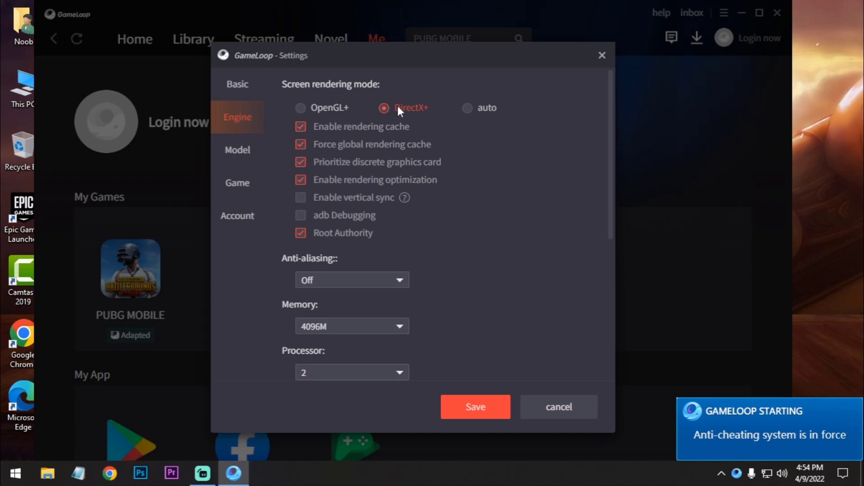
pyautogui.click(301, 232)
pyautogui.click(378, 280)
pyautogui.click(383, 303)
pyautogui.moveTo(609, 176); pyautogui.dragTo(611, 151)
pyautogui.click(481, 402)
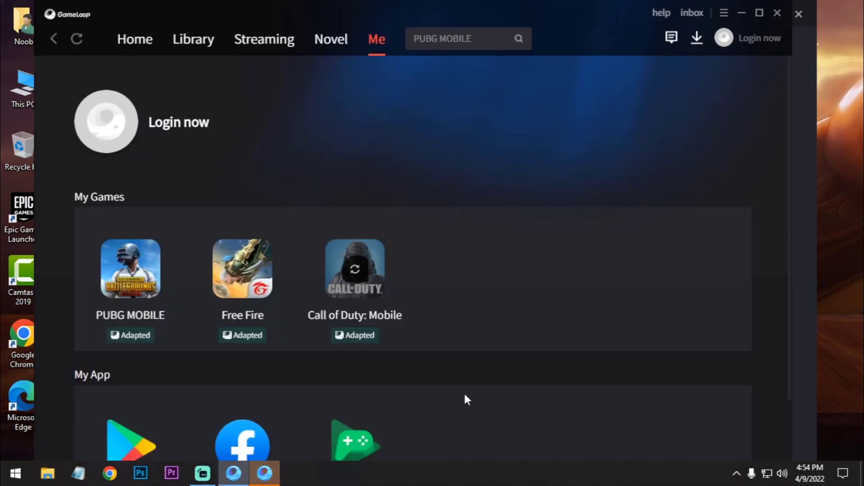
# - Reopen GameLoop's Engine settings and select Off for anti-aliasing again
pyautogui.click(724, 13)
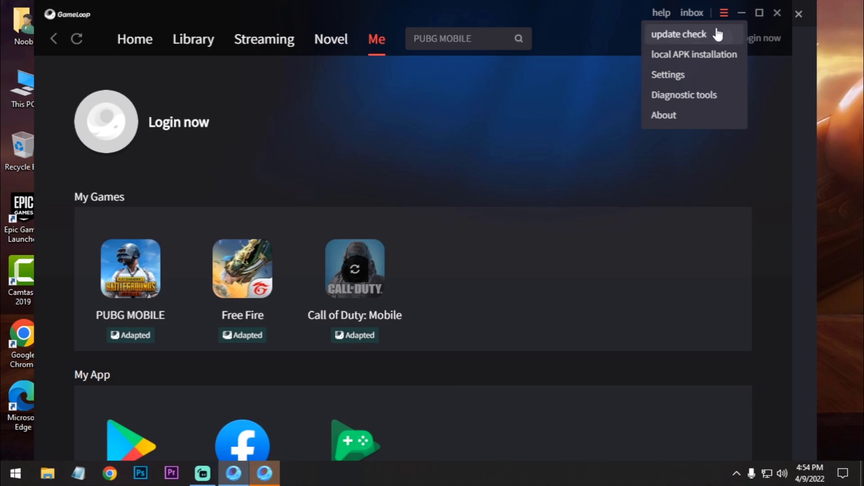
pyautogui.click(668, 75)
pyautogui.click(238, 118)
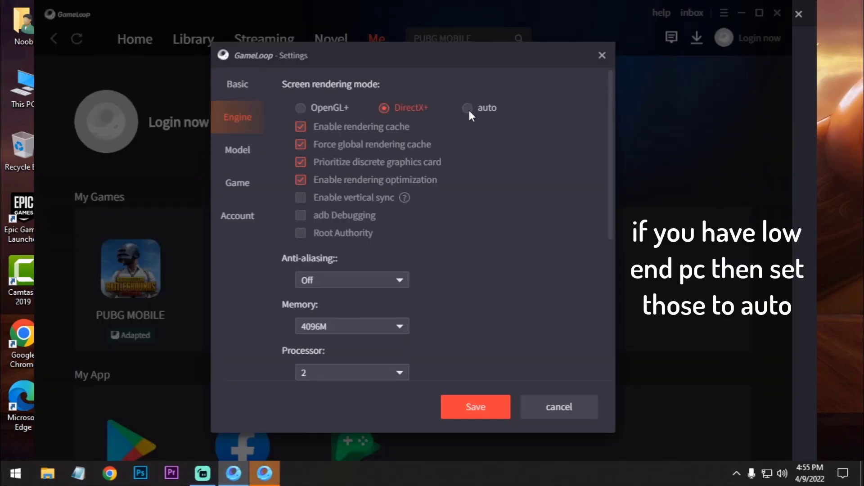
pyautogui.click(315, 280)
pyautogui.click(315, 300)
# - Set the emulator's memory to Automatic and choose its processor option in the Engine settings
pyautogui.scroll(-2, 610, 228)
pyautogui.click(311, 189)
pyautogui.click(467, 241)
pyautogui.click(382, 229)
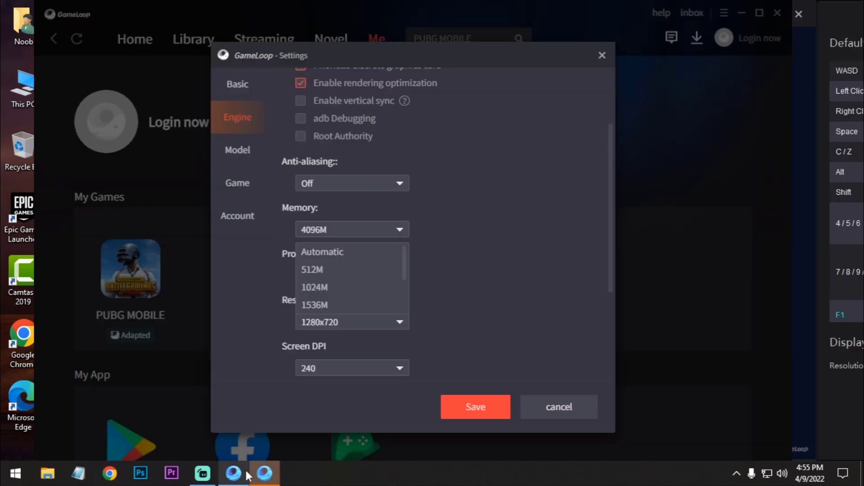
pyautogui.click(381, 230)
pyautogui.click(347, 275)
pyautogui.click(342, 276)
pyautogui.click(338, 232)
pyautogui.scroll(-1, 402, 276)
pyautogui.scroll(1, 402, 286)
pyautogui.click(333, 250)
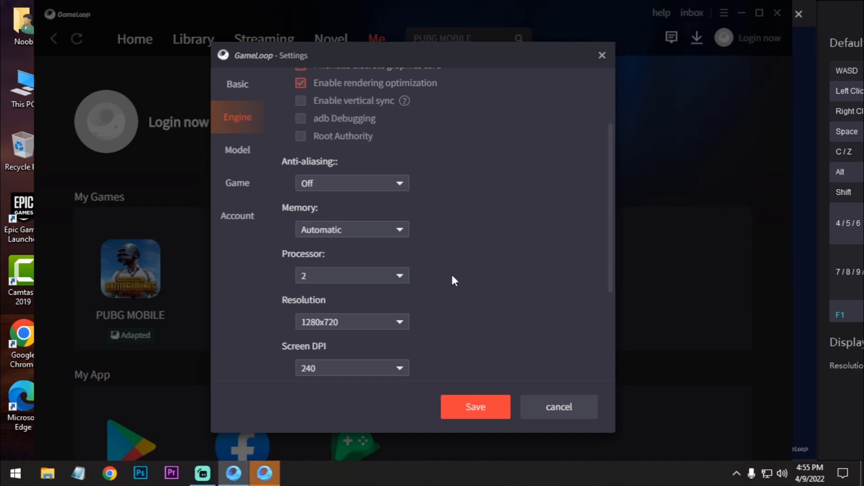
pyautogui.click(364, 276)
pyautogui.click(316, 298)
pyautogui.moveTo(611, 249); pyautogui.dragTo(592, 171)
# - Review the phone model list and the Call of Duty: Mobile and PUBG MOBILE definition, quality and FPS options, and close the settings unsaved
pyautogui.click(239, 151)
pyautogui.click(413, 130)
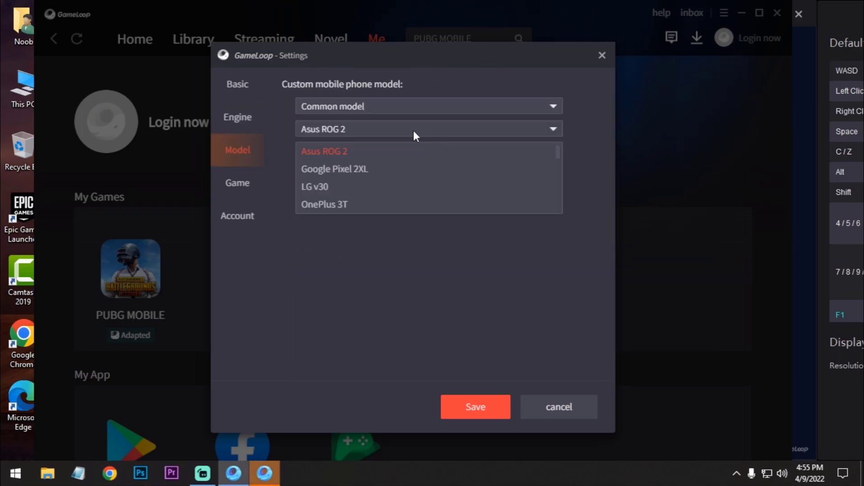
pyautogui.click(339, 129)
pyautogui.click(228, 185)
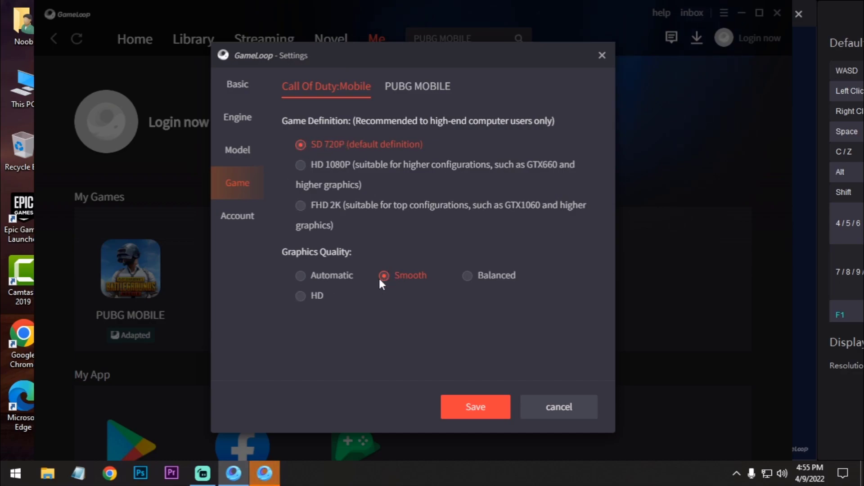
pyautogui.click(398, 90)
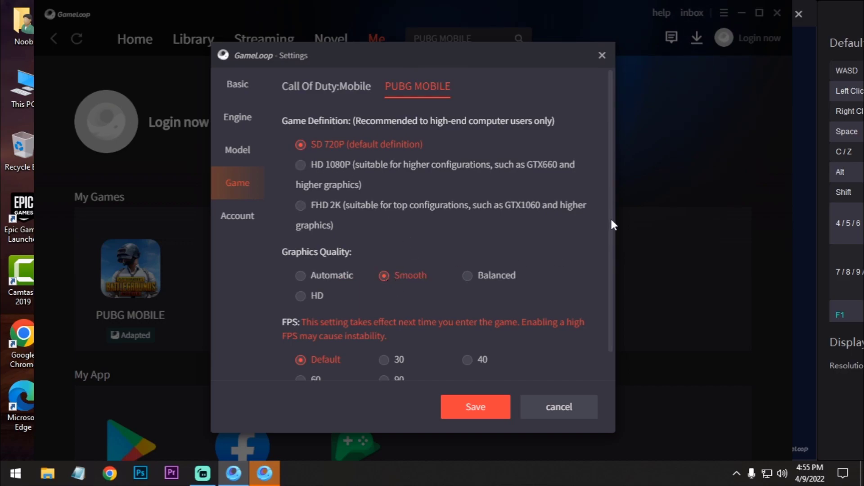
pyautogui.moveTo(610, 217); pyautogui.dragTo(604, 265)
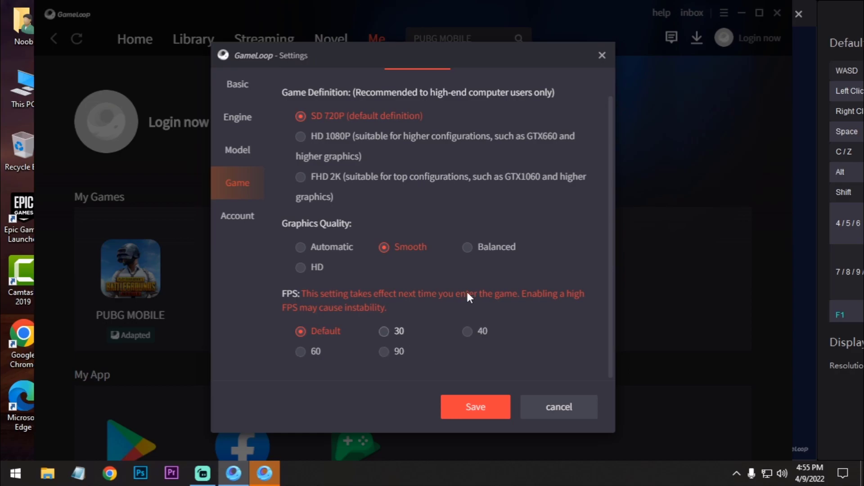
pyautogui.click(601, 56)
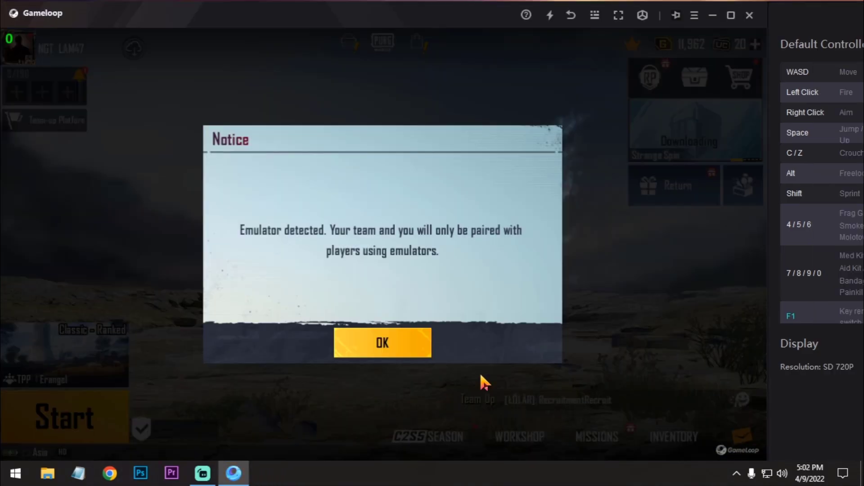
# - Dismiss PUBG MOBILE's emulator notice and switch the game to full screen
pyautogui.click(390, 353)
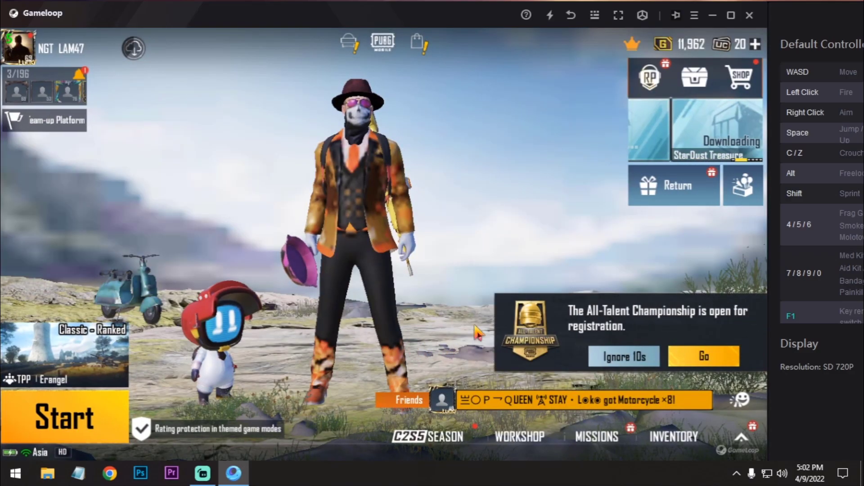
pyautogui.press('F11')
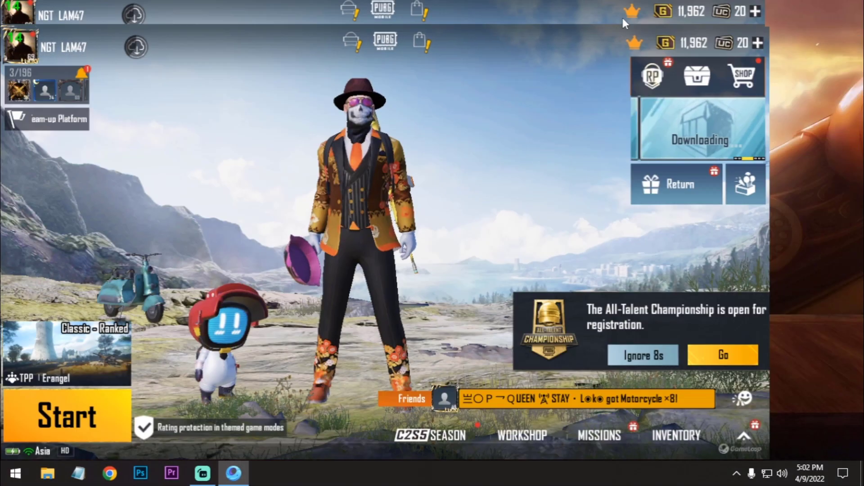
# - Review the Combat and Lobby graphics options in the game's settings, down to Auto-Adjust Graphics, and close the settings
pyautogui.click(834, 460)
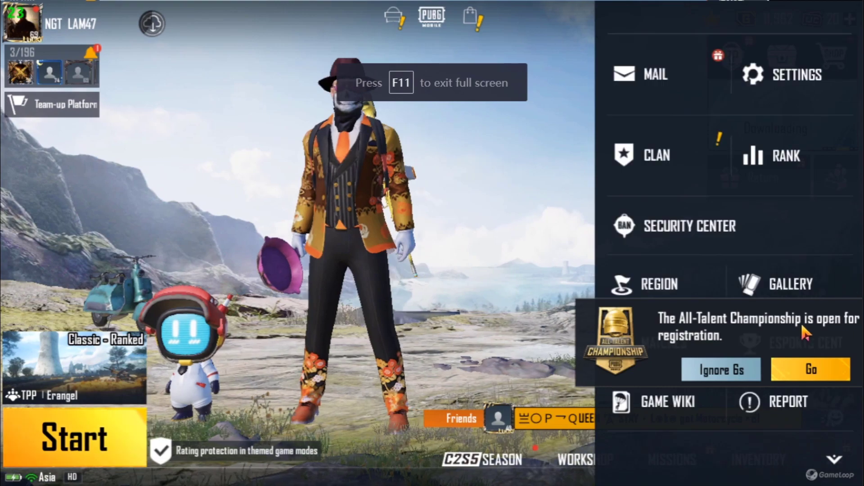
pyautogui.click(778, 79)
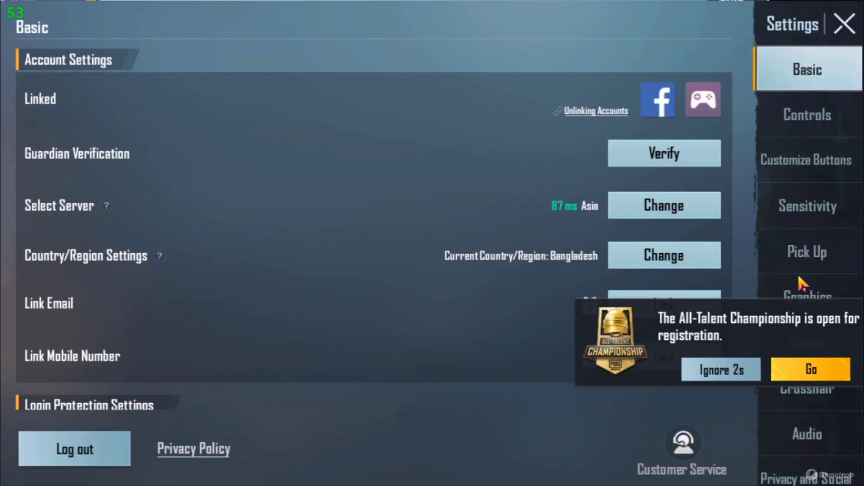
pyautogui.click(800, 154)
pyautogui.click(806, 295)
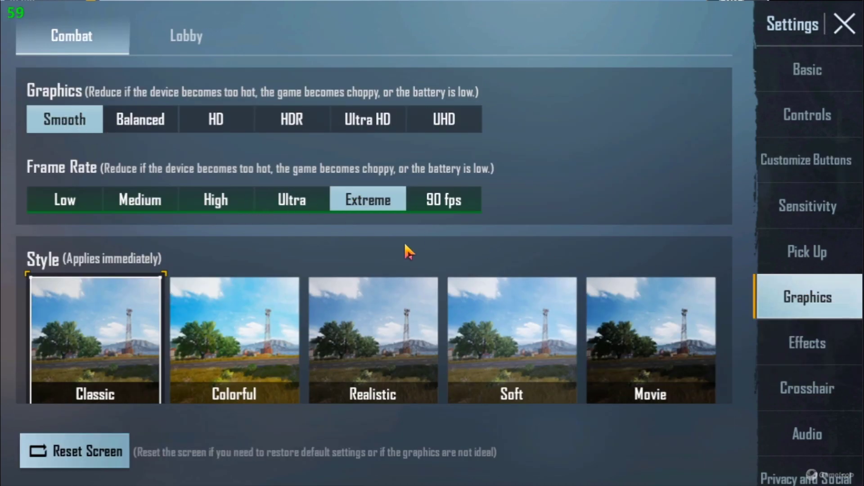
pyautogui.click(168, 38)
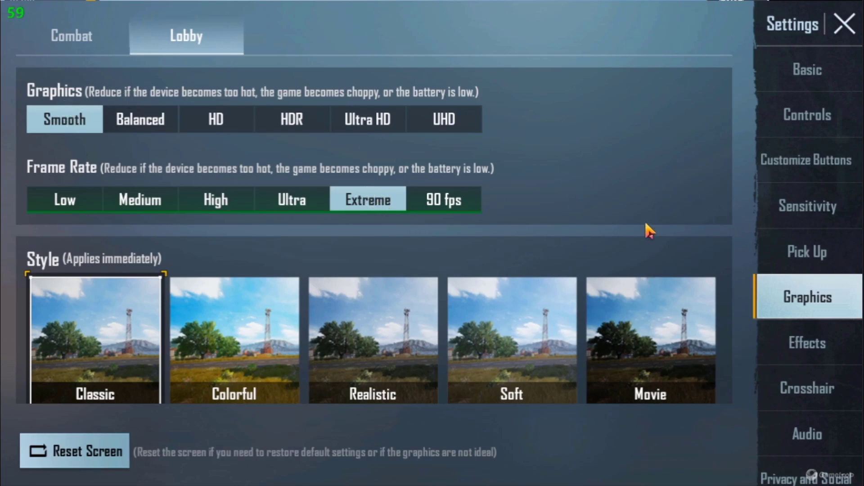
pyautogui.scroll(-10, 645, 234)
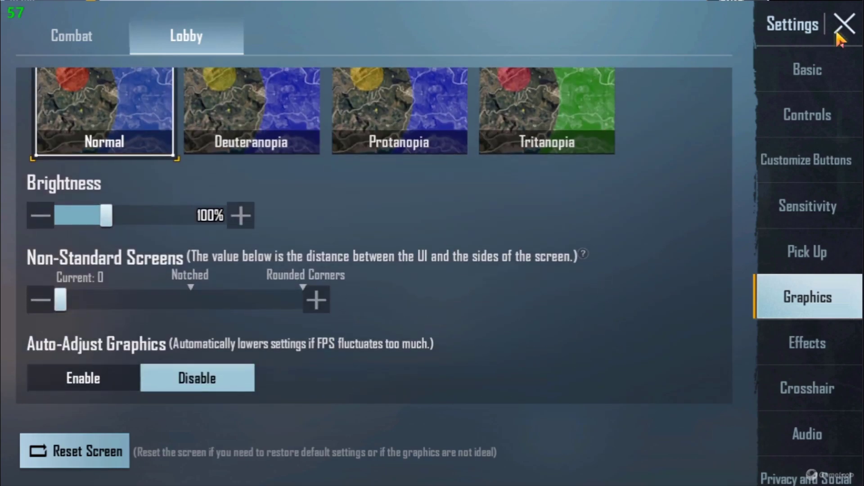
pyautogui.click(838, 36)
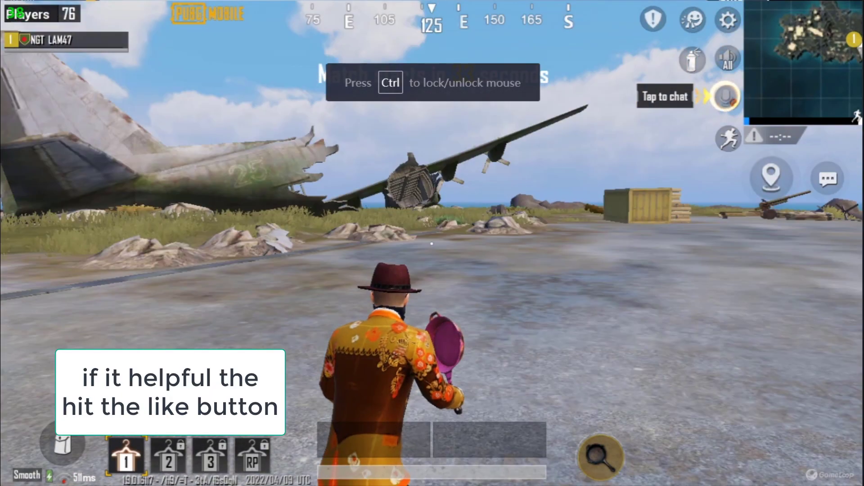
# - Run around the starting island and swing the pan before the match starts to test the game's performance
pyautogui.press('w')
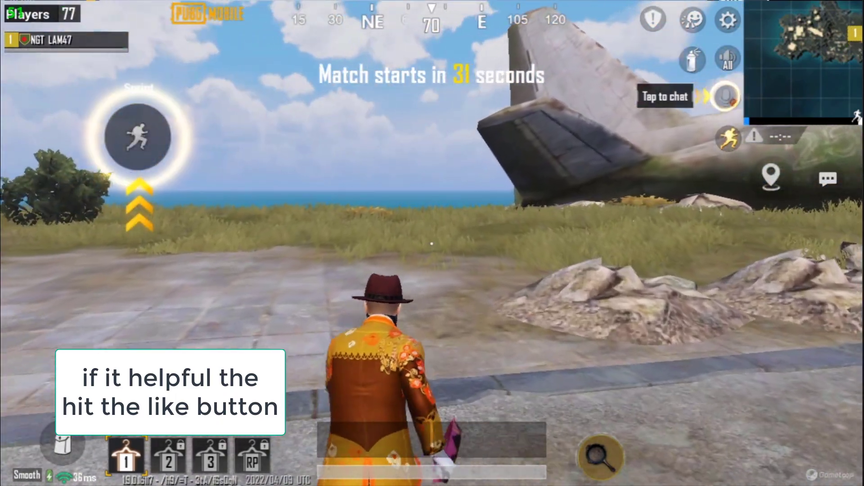
pyautogui.press('w')
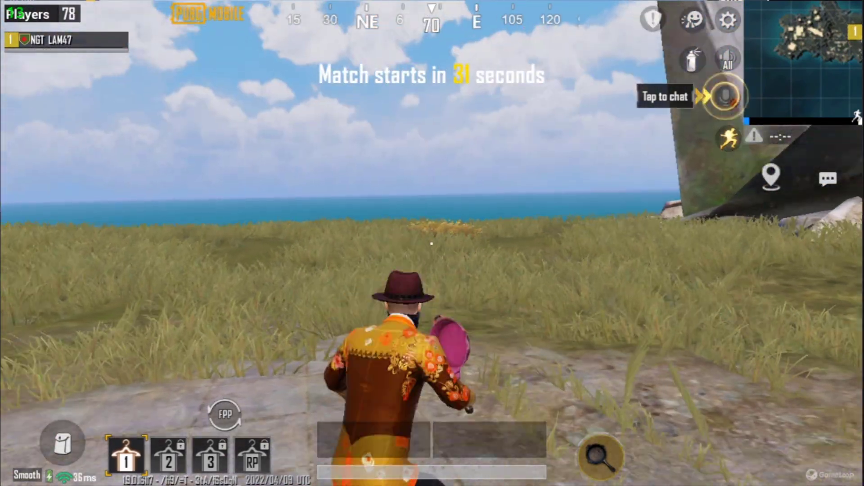
pyautogui.press('w')
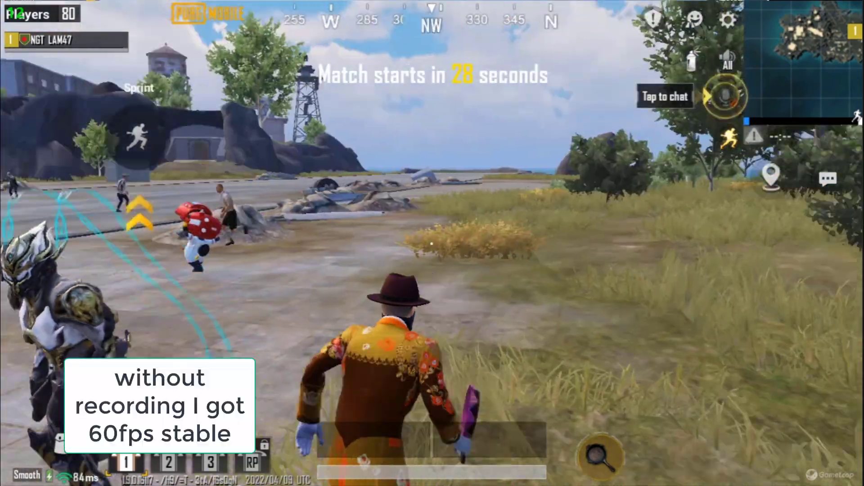
pyautogui.click(432, 243)
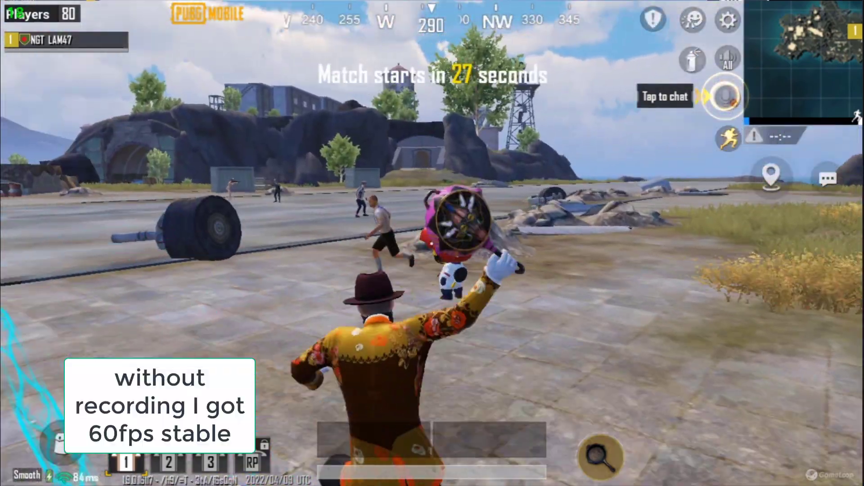
pyautogui.press('w')
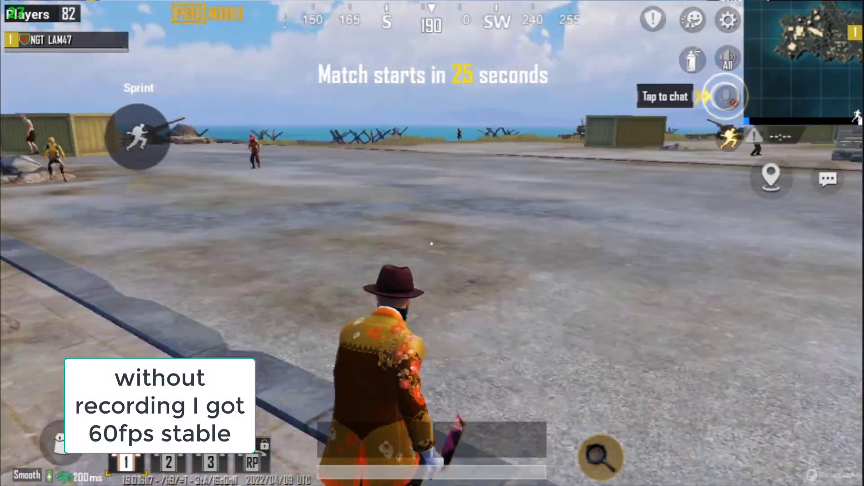
pyautogui.press('w')
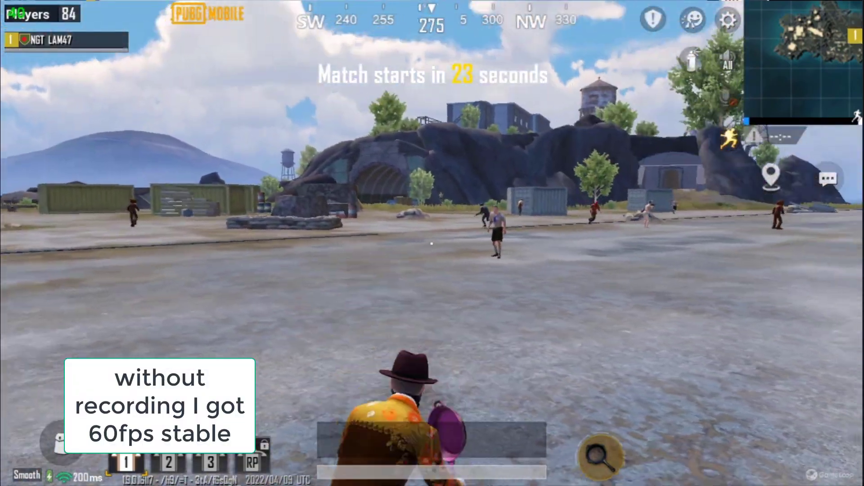
pyautogui.press('w')
pyautogui.press('w')
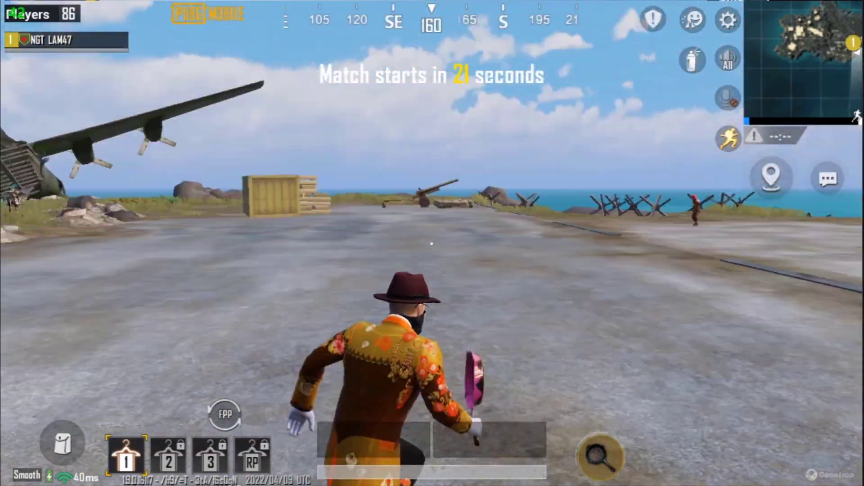
pyautogui.press('w')
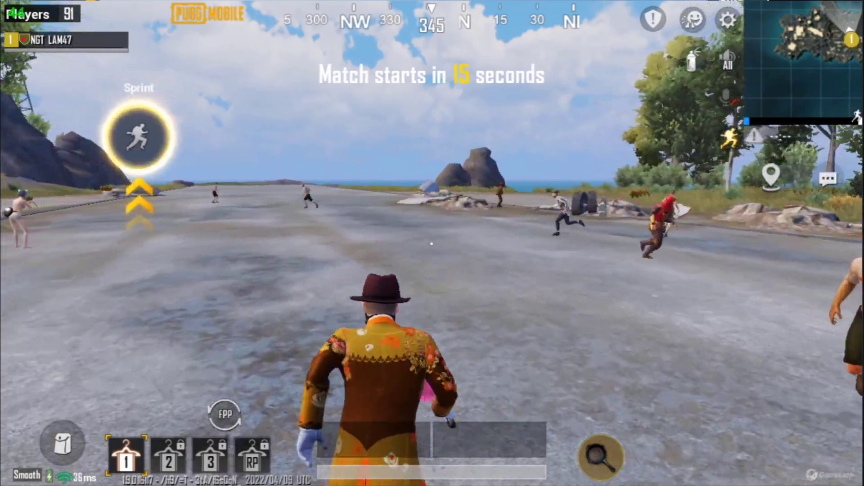
pyautogui.press('w')
pyautogui.press('w')
pyautogui.press('w')
pyautogui.press('w')
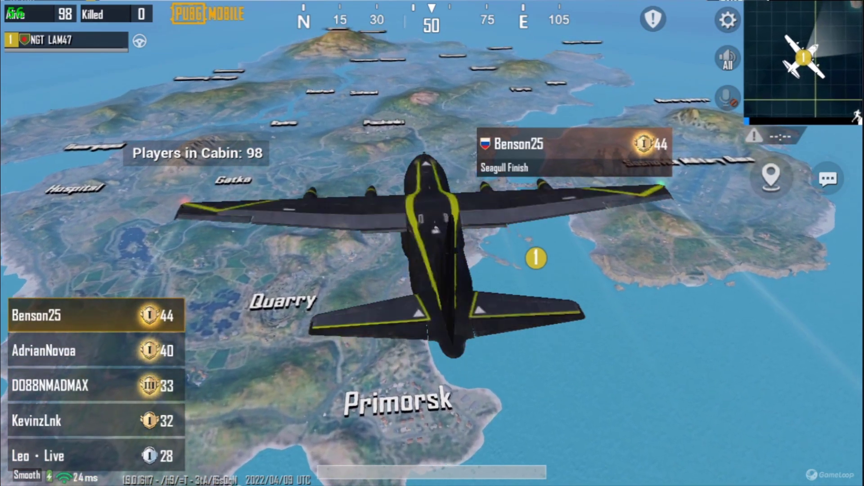
# - Place a marker at Pochinki on the match map and close the map
pyautogui.press('m')
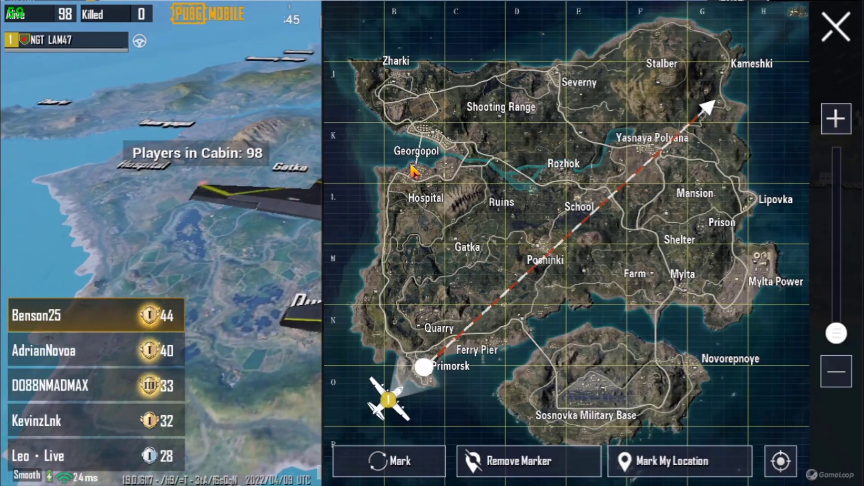
pyautogui.click(540, 252)
pyautogui.press('m')
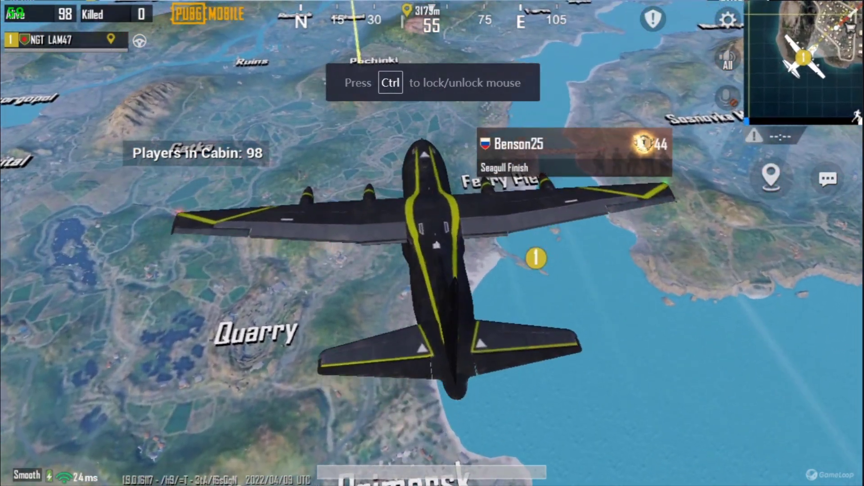